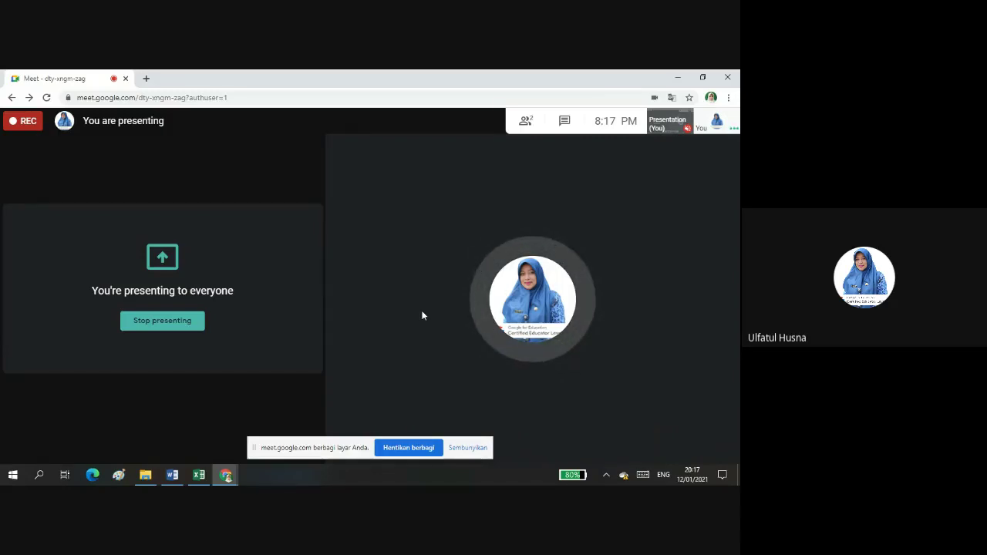
Switch to the other Chrome window, open Google Drive and change to the belajar.id account.
{"action": "mouse_move", "coordinate": [436, 416]}
{"action": "mouse_move", "coordinate": [417, 303]}
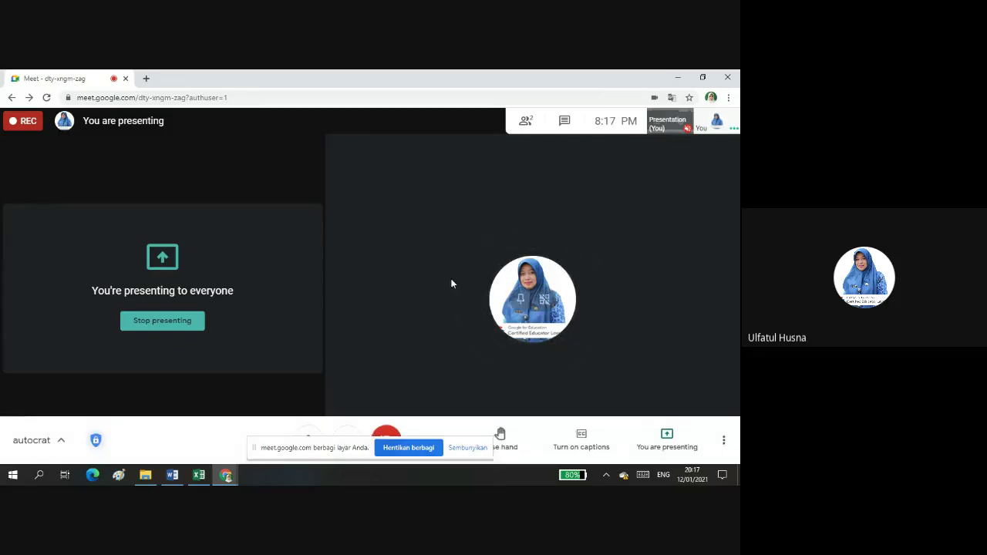
{"action": "mouse_move", "coordinate": [221, 477]}
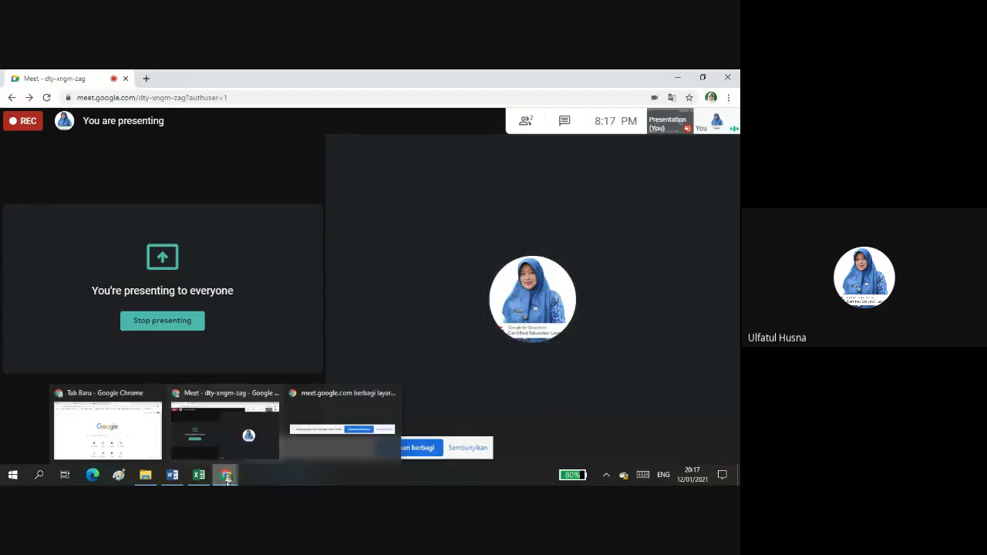
{"action": "left_click", "coordinate": [142, 454]}
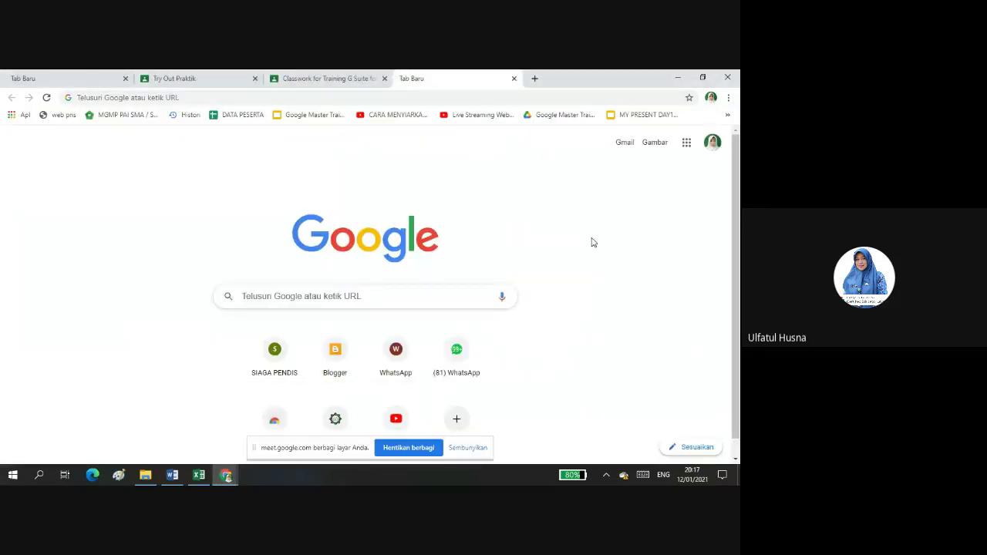
{"action": "left_click", "coordinate": [686, 145]}
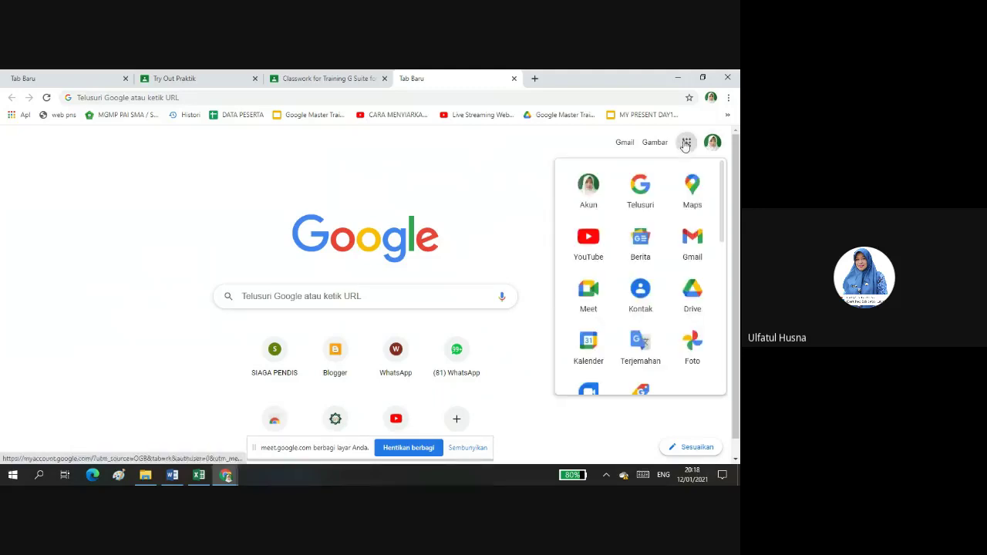
{"action": "left_click", "coordinate": [692, 299]}
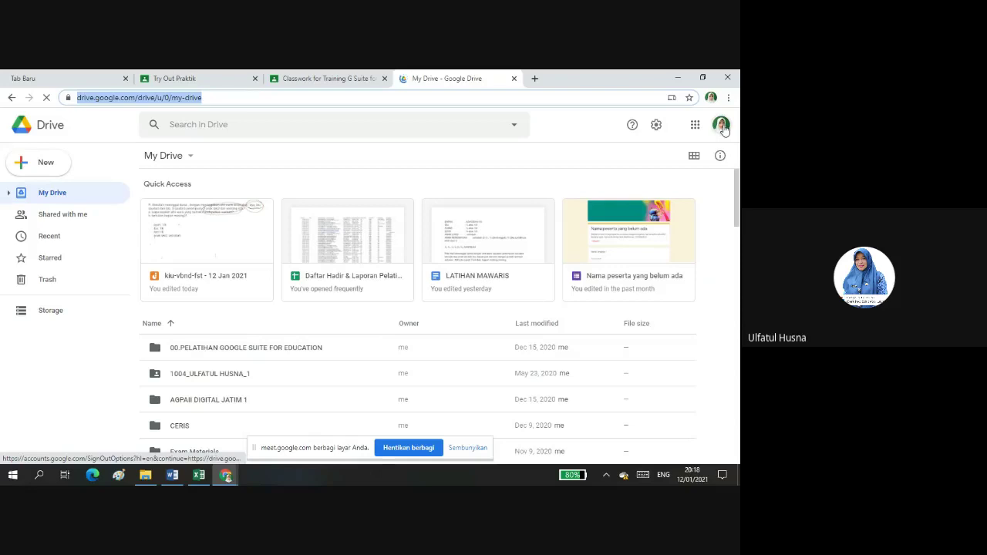
{"action": "left_click", "coordinate": [721, 127]}
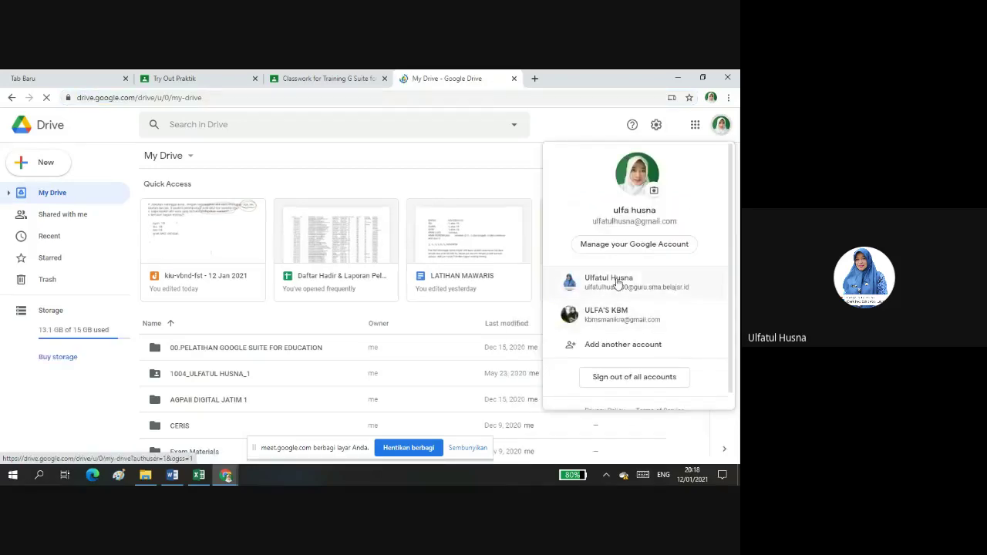
{"action": "left_click", "coordinate": [617, 284]}
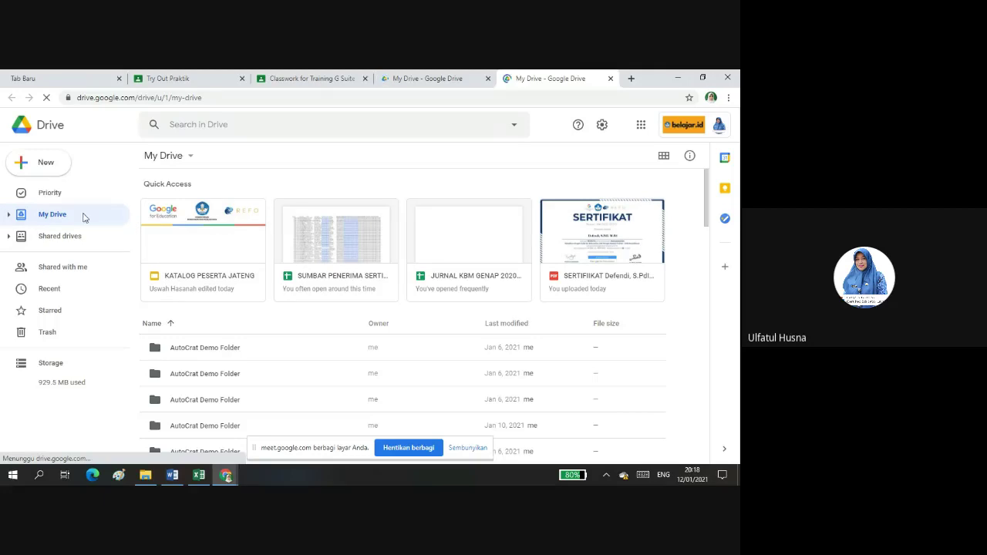
Create a folder named SERTIFIKAT WEBINAR in My Drive and close the other account's Drive tab.
{"action": "left_click", "coordinate": [20, 165]}
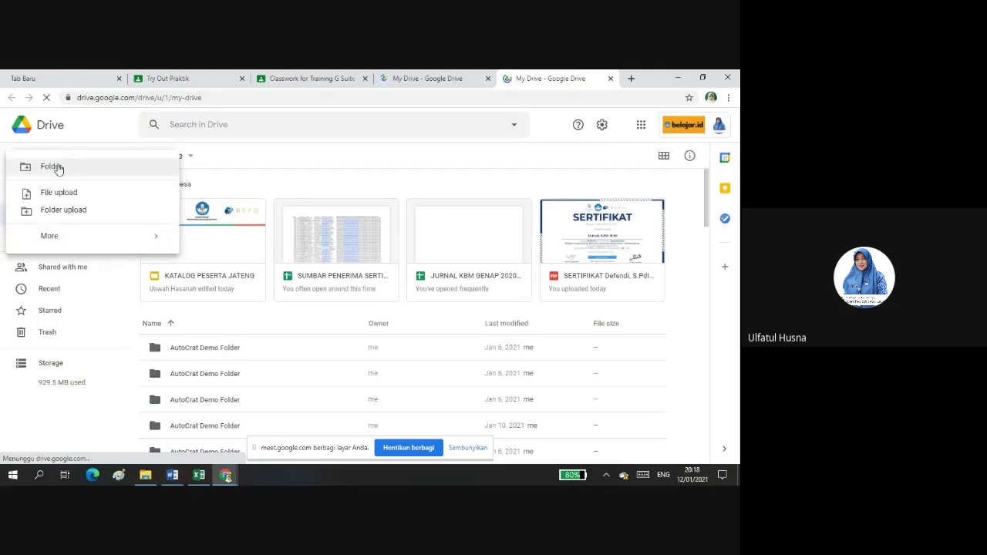
{"action": "left_click", "coordinate": [58, 169]}
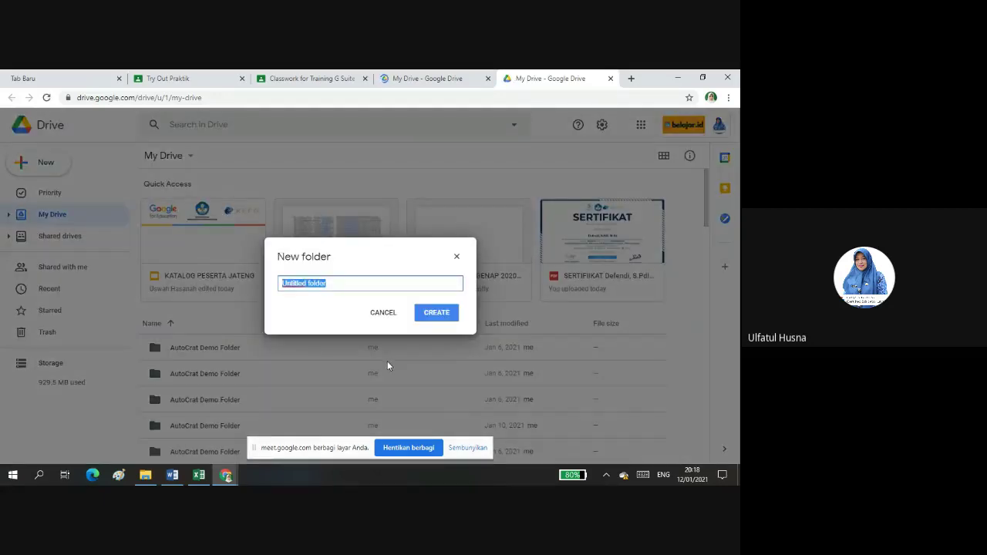
{"action": "type", "text": "SERTIFIKA"}
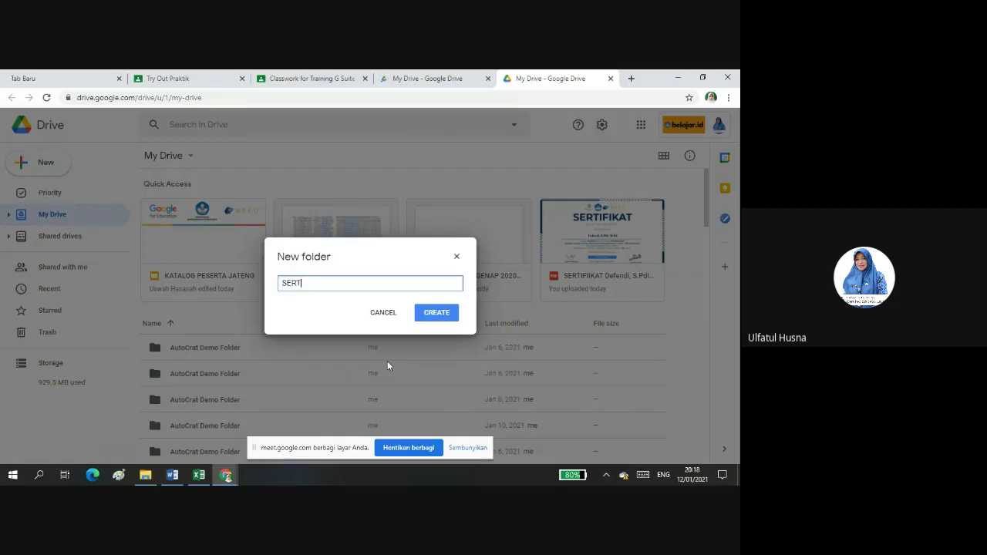
{"action": "type", "text": "TT"}
{"action": "key", "text": "BackSpace"}
{"action": "type", "text": "WEBINAR"}
{"action": "left_click", "coordinate": [441, 318]}
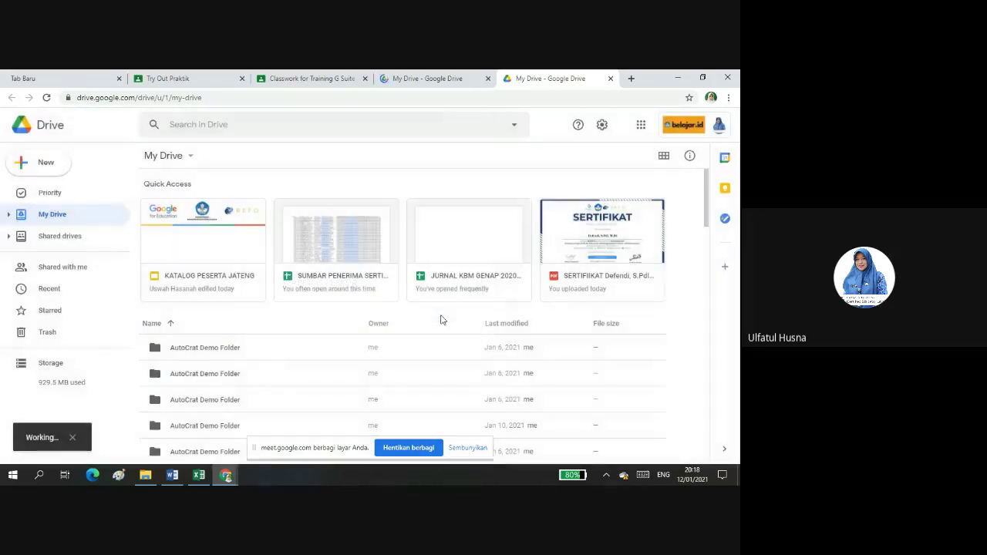
{"action": "left_click", "coordinate": [487, 78]}
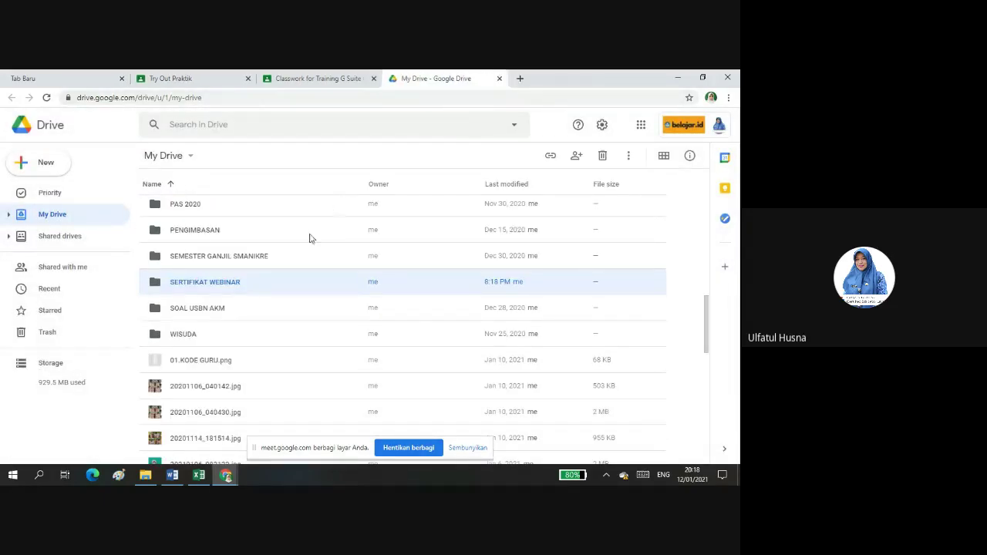
Open the SERTIFIKAT WEBINAR folder and create a blank Google Form in it.
{"action": "double_click", "coordinate": [237, 289]}
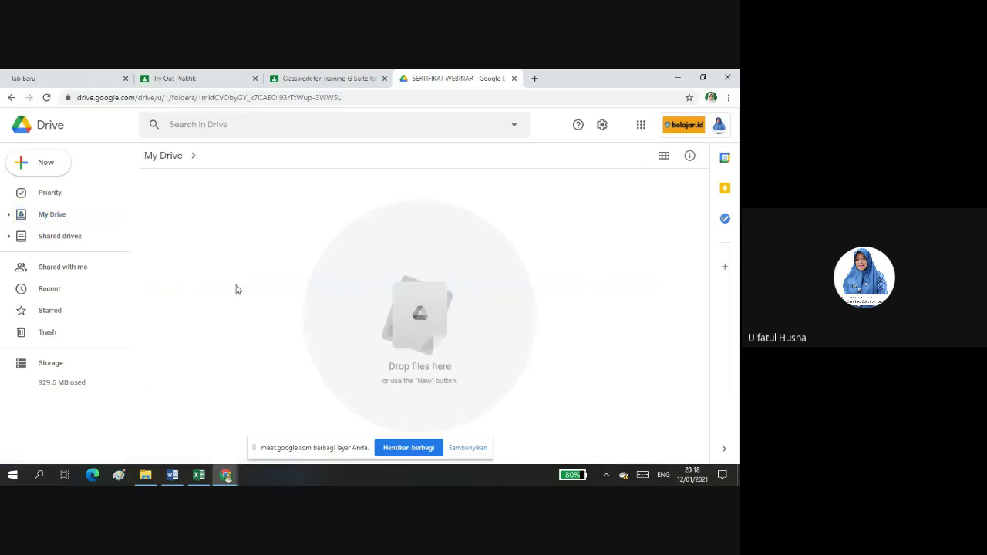
{"action": "left_click", "coordinate": [20, 165]}
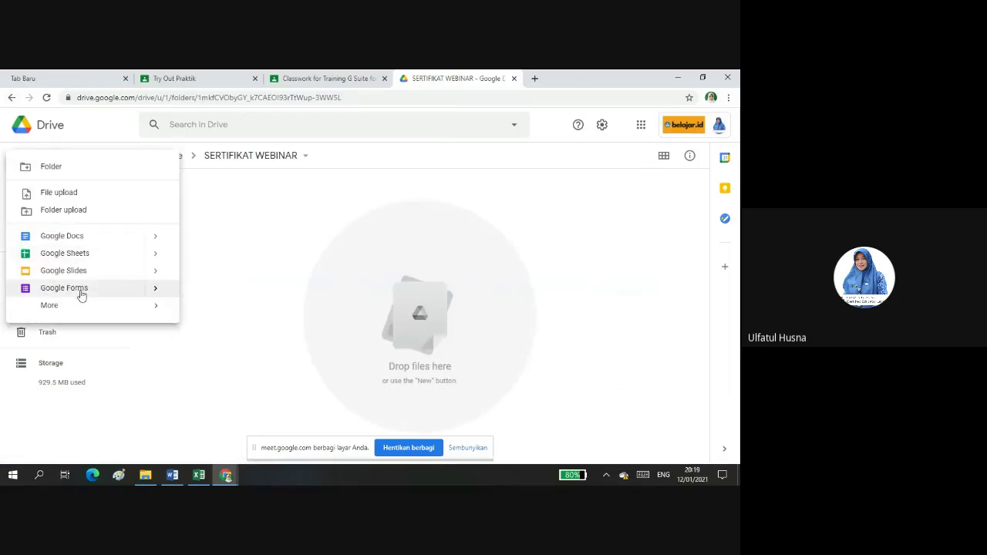
{"action": "left_click", "coordinate": [155, 290]}
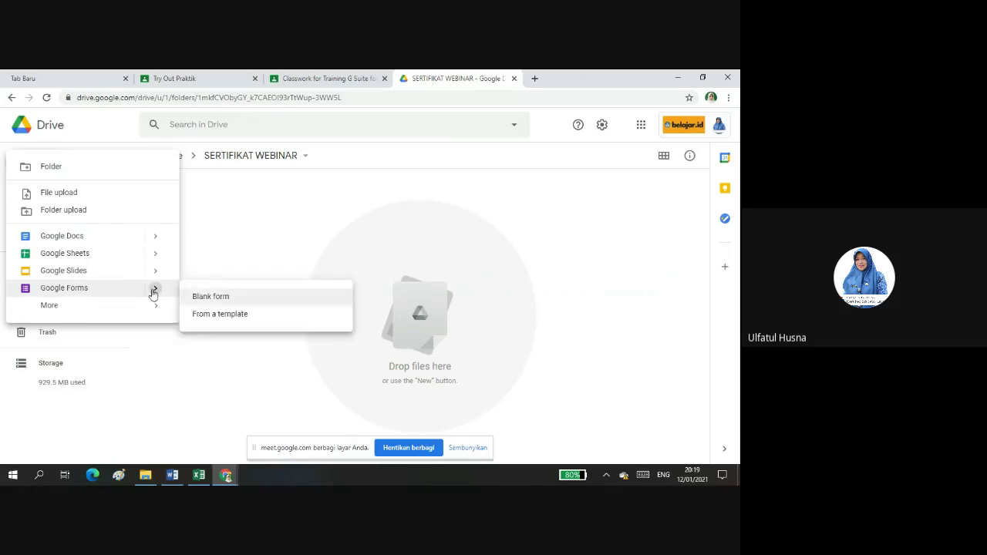
{"action": "left_click", "coordinate": [215, 299]}
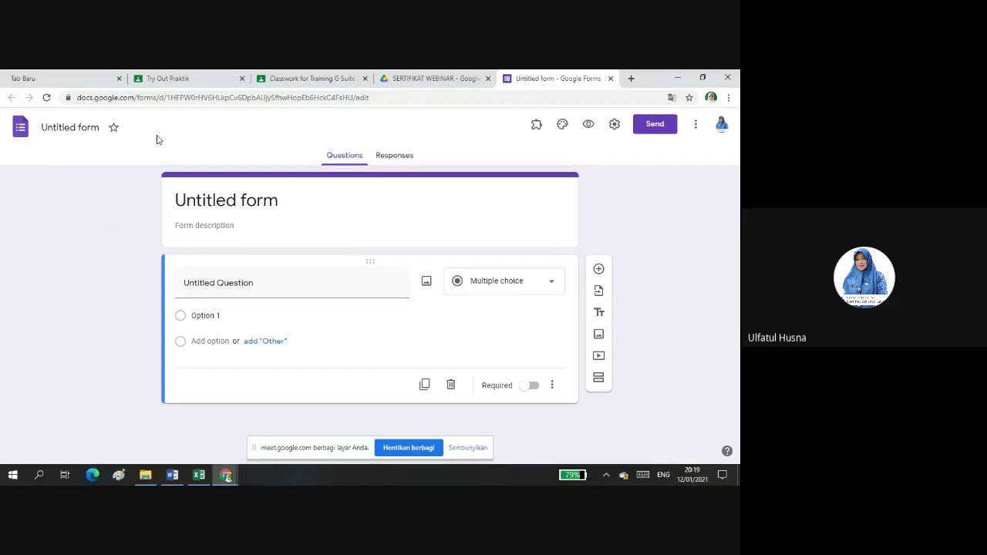
Rename the form file as KANTONG TUGAS WEBINAR.
{"action": "left_click", "coordinate": [90, 128]}
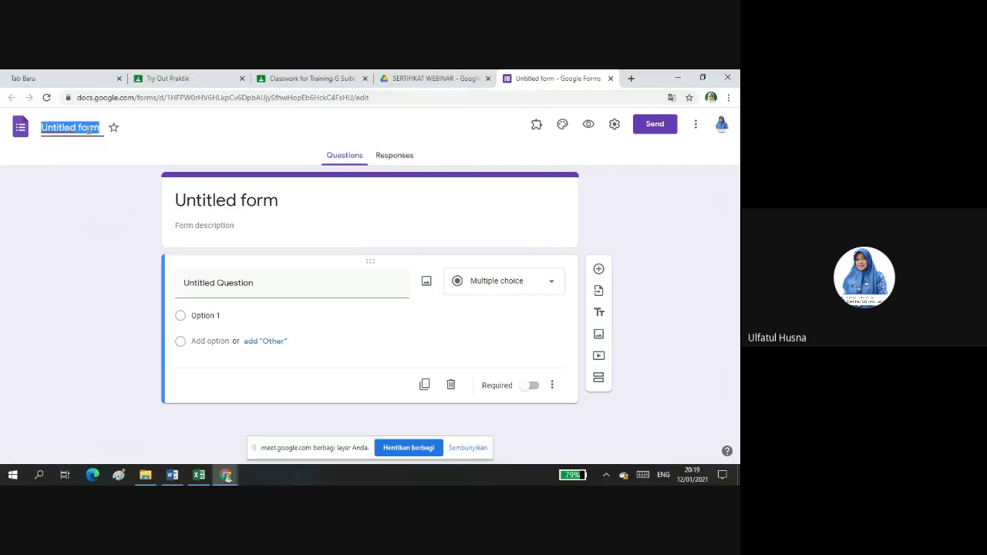
{"action": "type", "text": "KANTOG"}
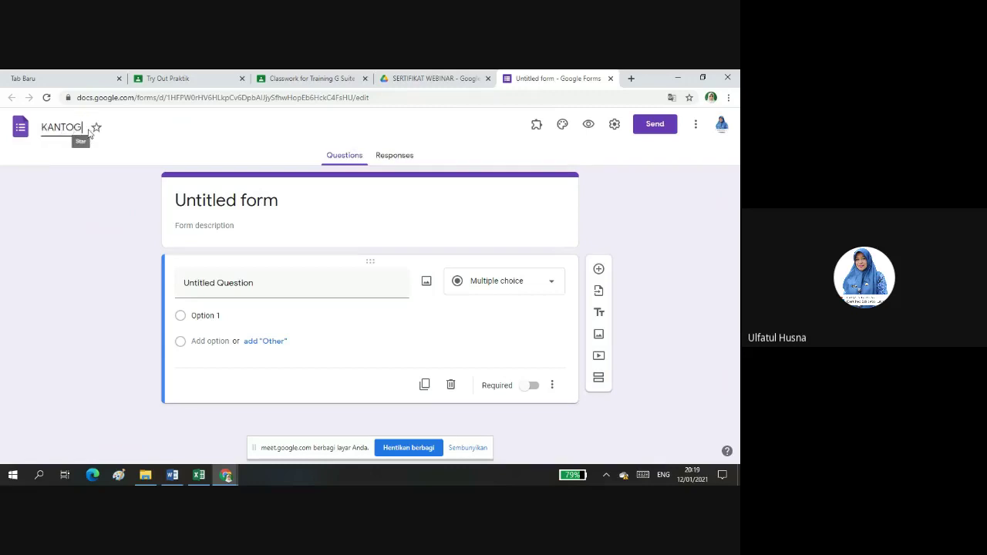
{"action": "key", "text": "BackSpace"}
{"action": "type", "text": "NG"}
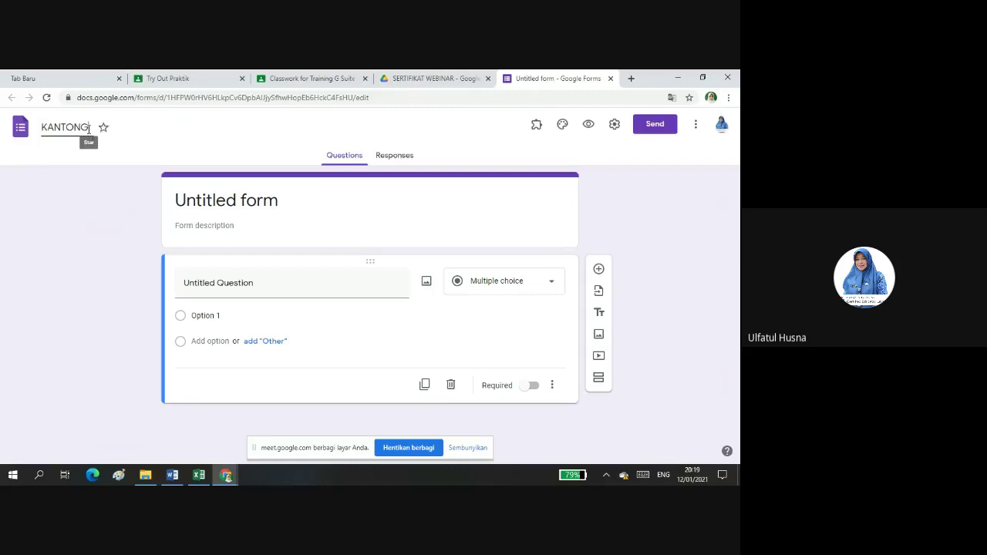
{"action": "type", "text": " TUGAS"}
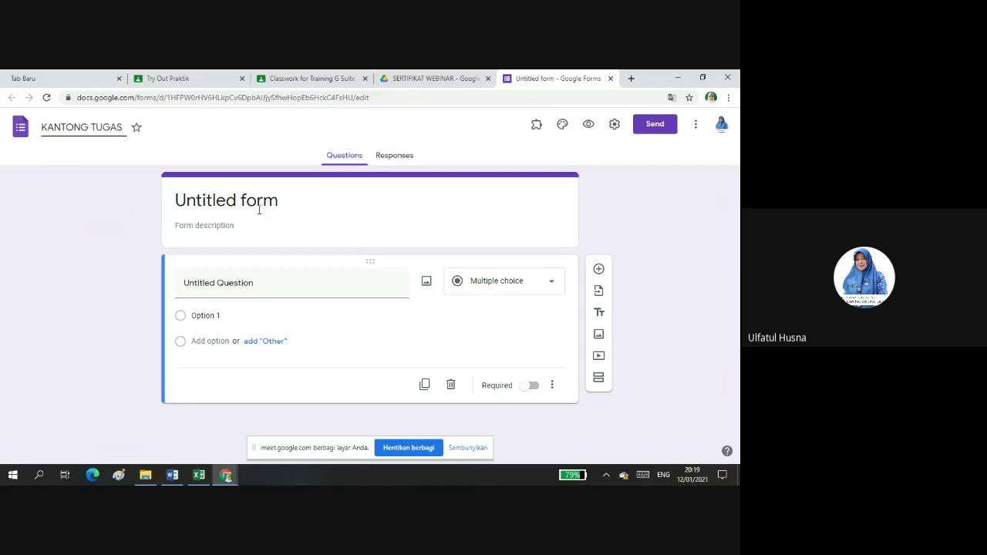
{"action": "type", "text": " WEBINAR"}
Set the form's title to KANTONG TUGAS WEBINAR PENDIDIKAN.
{"action": "left_click", "coordinate": [287, 212]}
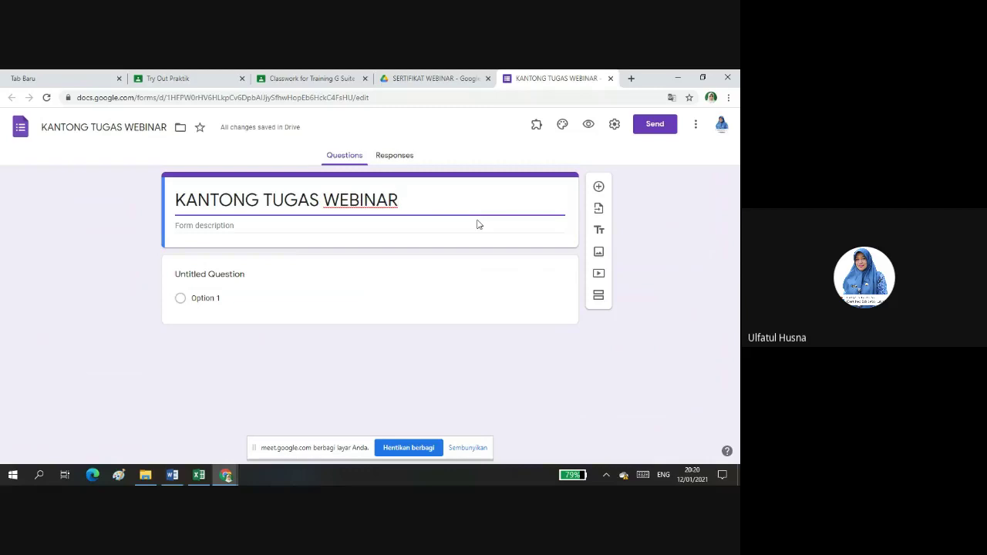
{"action": "type", "text": "PENDID"}
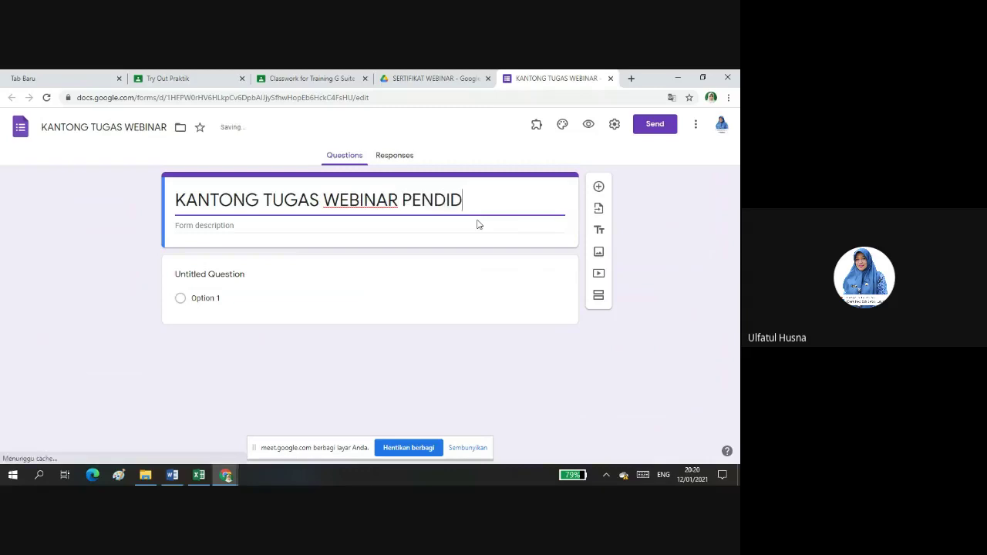
{"action": "type", "text": "IKAN"}
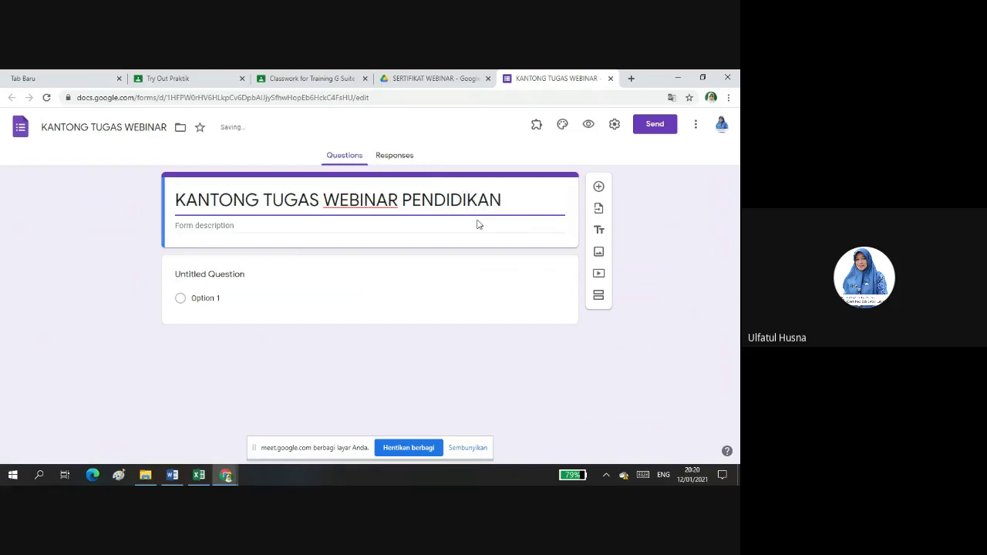
{"action": "left_click", "coordinate": [241, 225]}
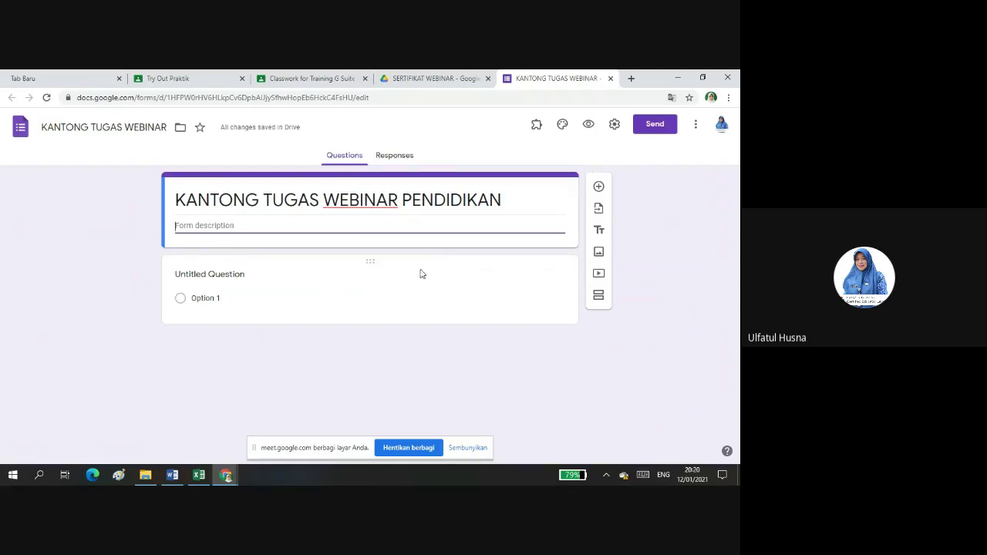
Title the first question NAMA and enable a description for it.
{"action": "left_click", "coordinate": [220, 276]}
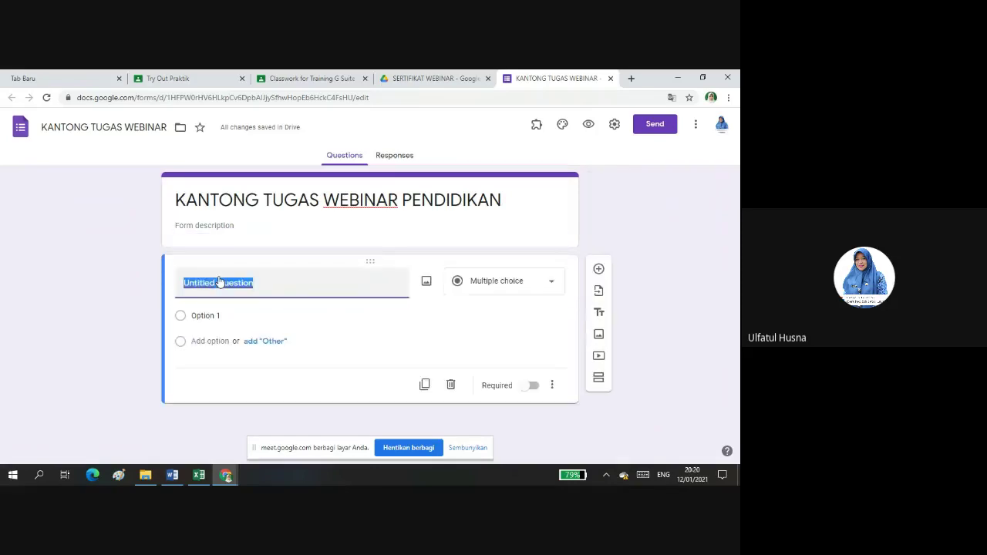
{"action": "type", "text": "NAMA"}
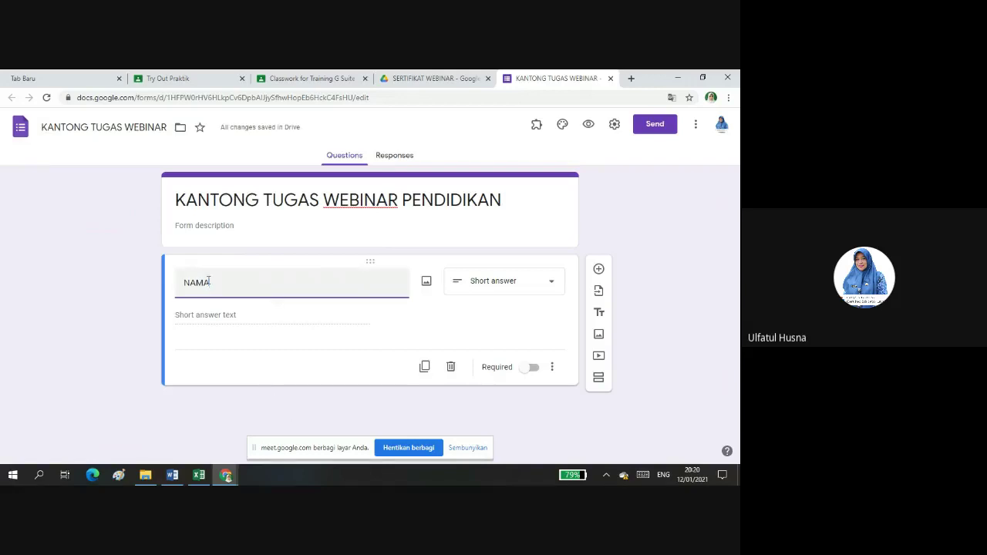
{"action": "left_click", "coordinate": [553, 370]}
{"action": "left_click", "coordinate": [595, 410]}
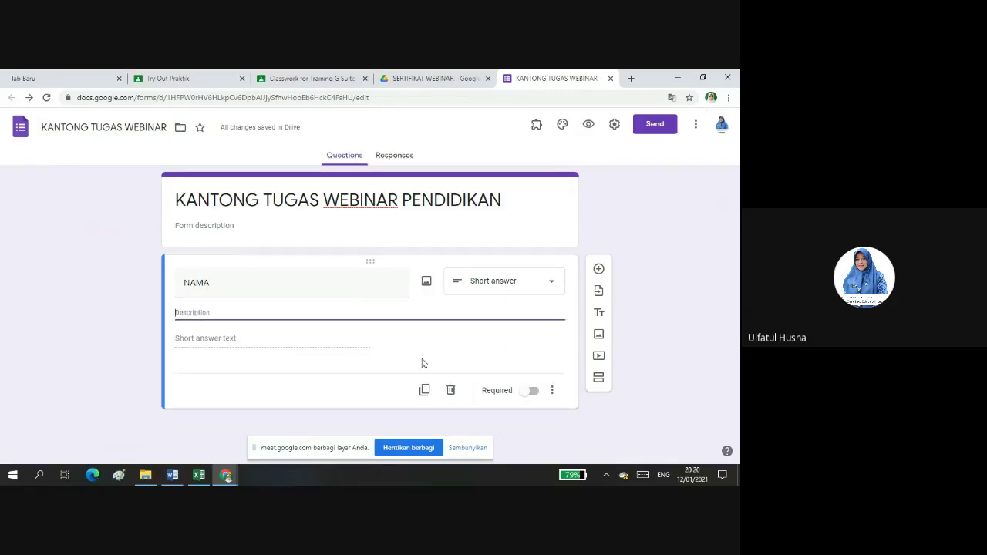
Describe the NAMA question as "KETIKKAN NAMA DENGAN BENAR SESUAI YANG ANDA INGINKAN DI SERTIFIKAT" and make it required.
{"action": "type", "text": "KETIK"}
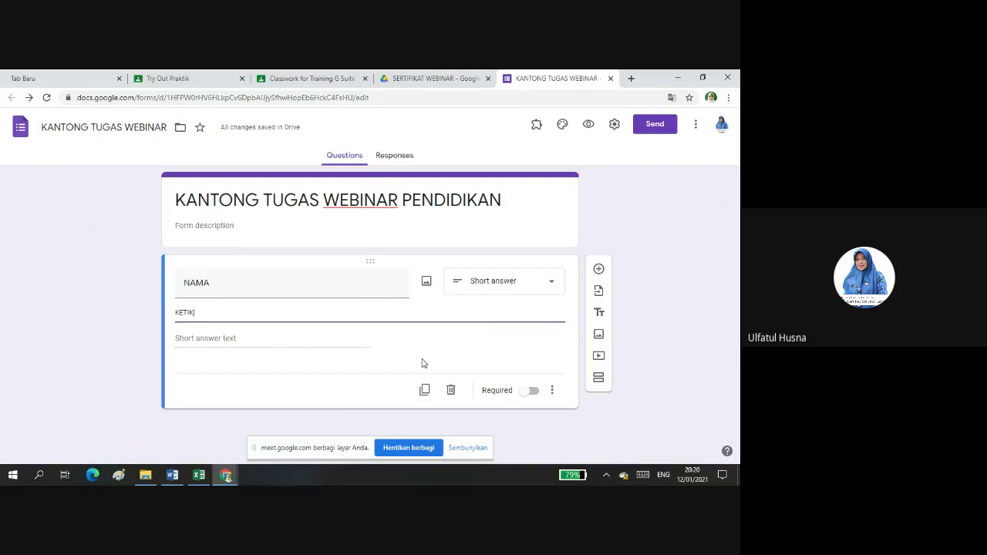
{"action": "type", "text": "KAN NAMA"}
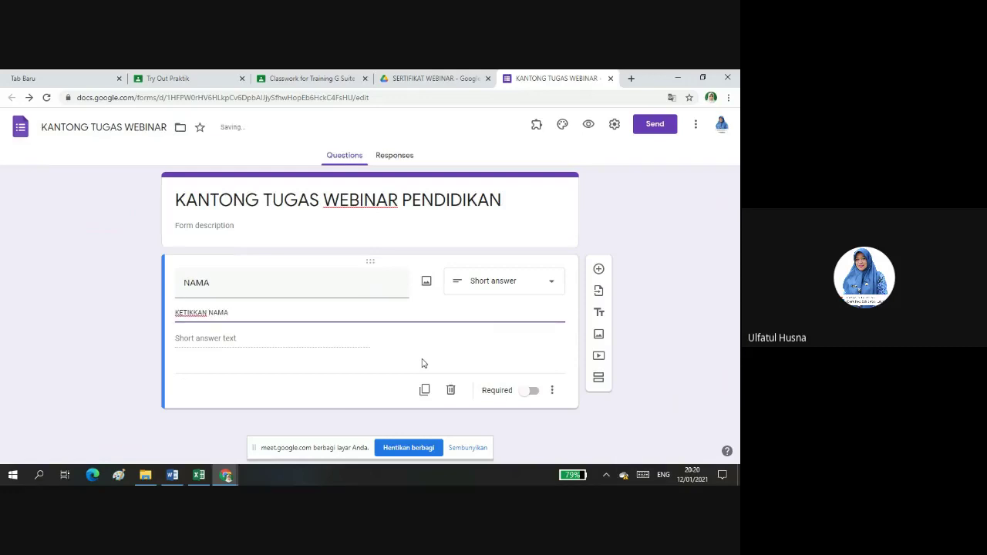
{"action": "type", "text": " DENGAN BENAR SESUAI YAN"}
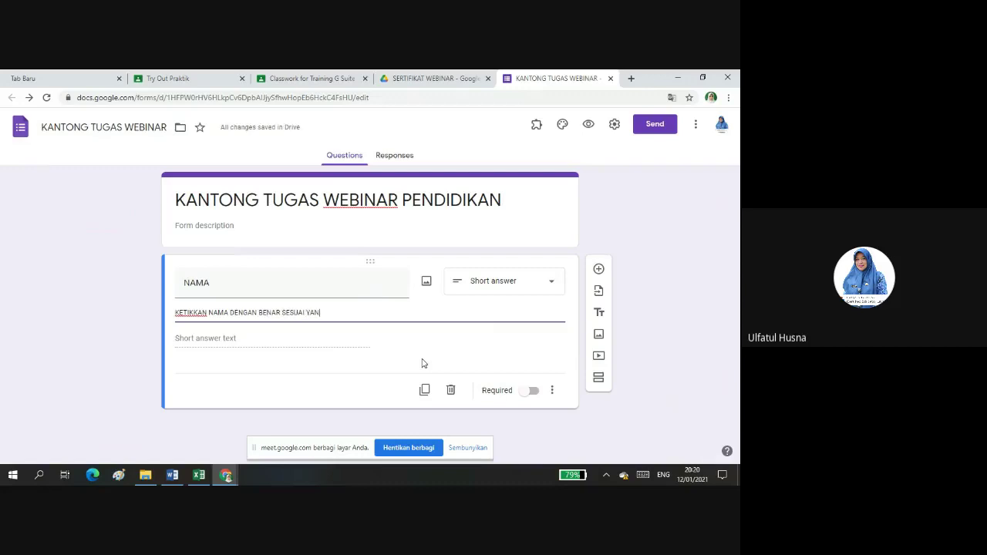
{"action": "type", "text": "G ANDA INGINKAN DI SERTI"}
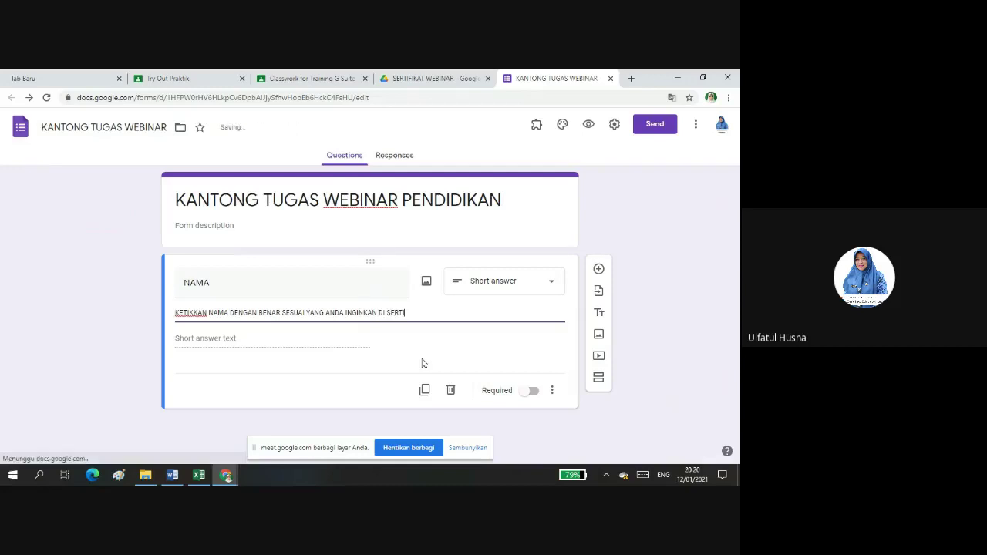
{"action": "type", "text": "FIKAT"}
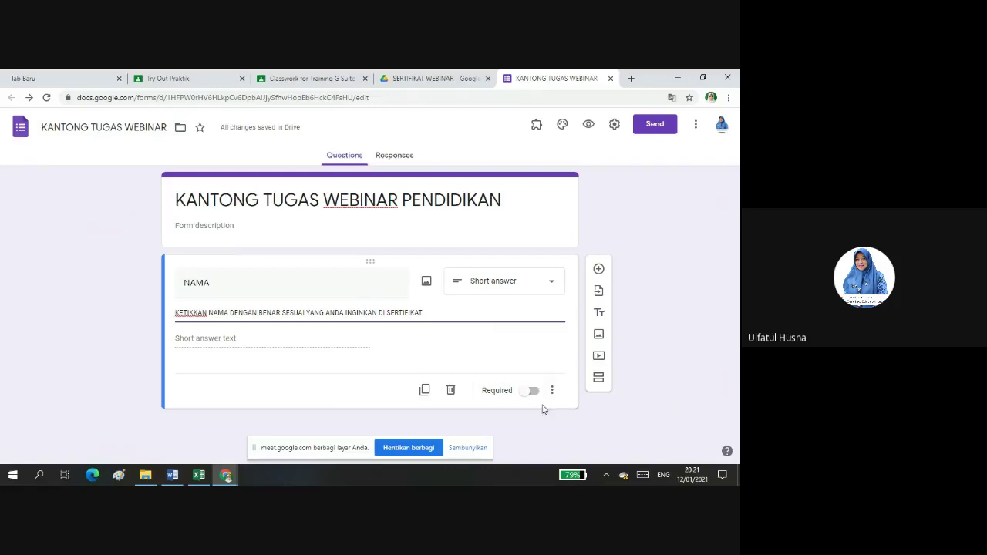
{"action": "left_click", "coordinate": [530, 392]}
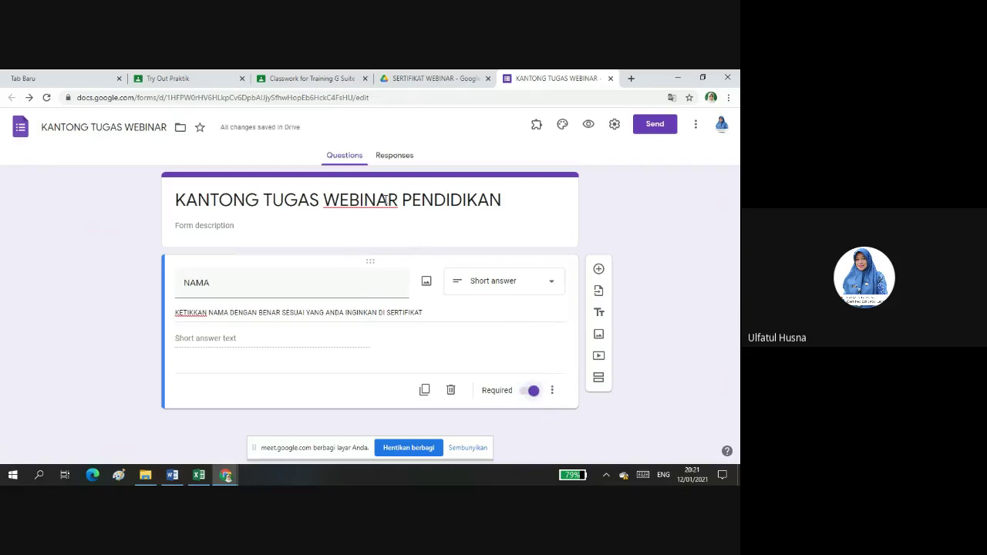
Add a short-answer question titled TEMPAT TUGAS below the NAMA question and make it required.
{"action": "left_click", "coordinate": [598, 269]}
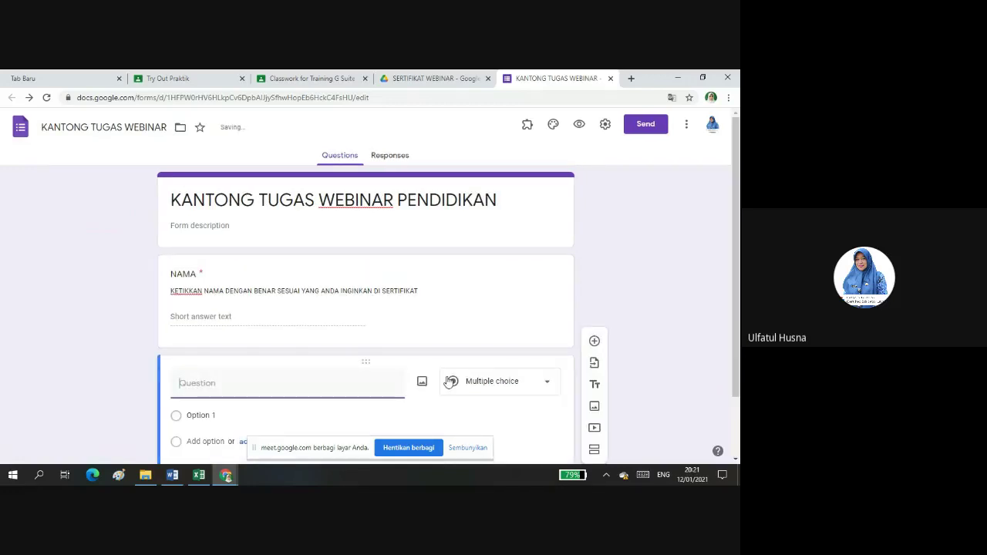
{"action": "type", "text": "TE"}
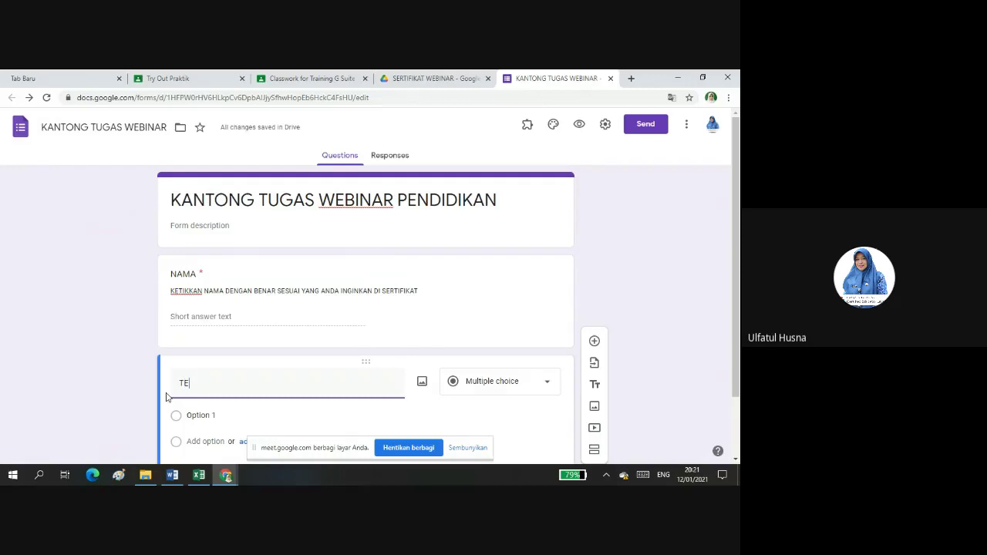
{"action": "type", "text": "MPAT TUGAS"}
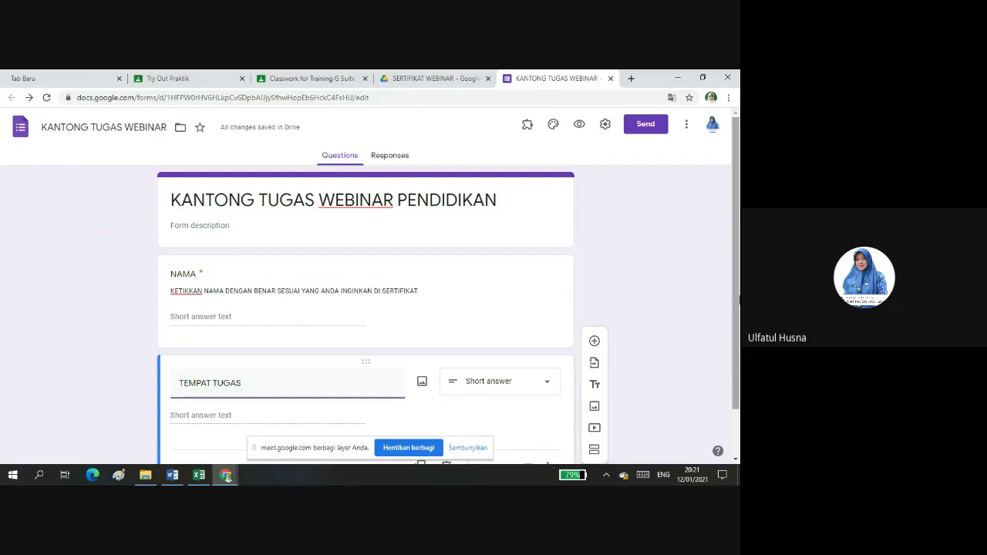
{"action": "right_click", "coordinate": [739, 347]}
{"action": "left_click", "coordinate": [671, 412]}
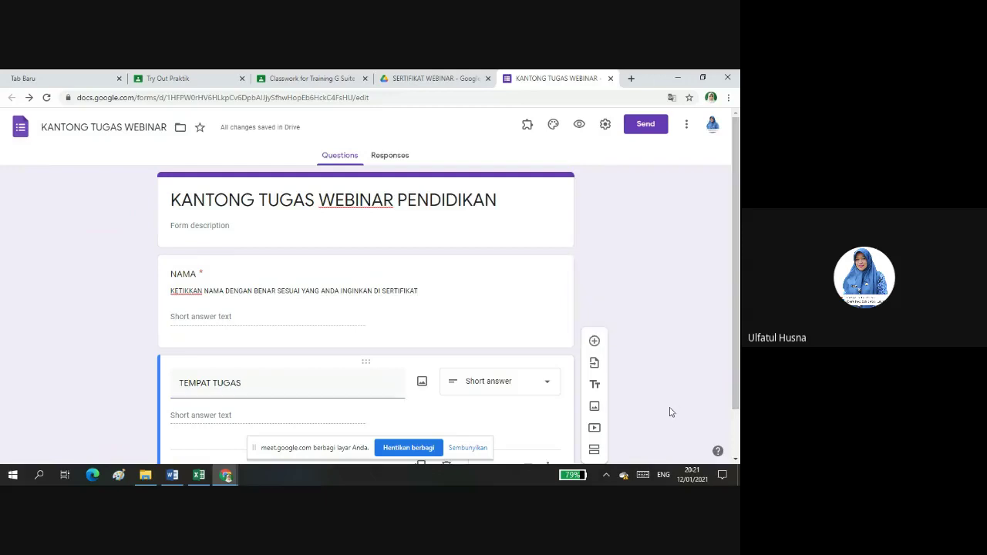
{"action": "scroll", "coordinate": [671, 412], "scroll_direction": "down", "scroll_amount": 1}
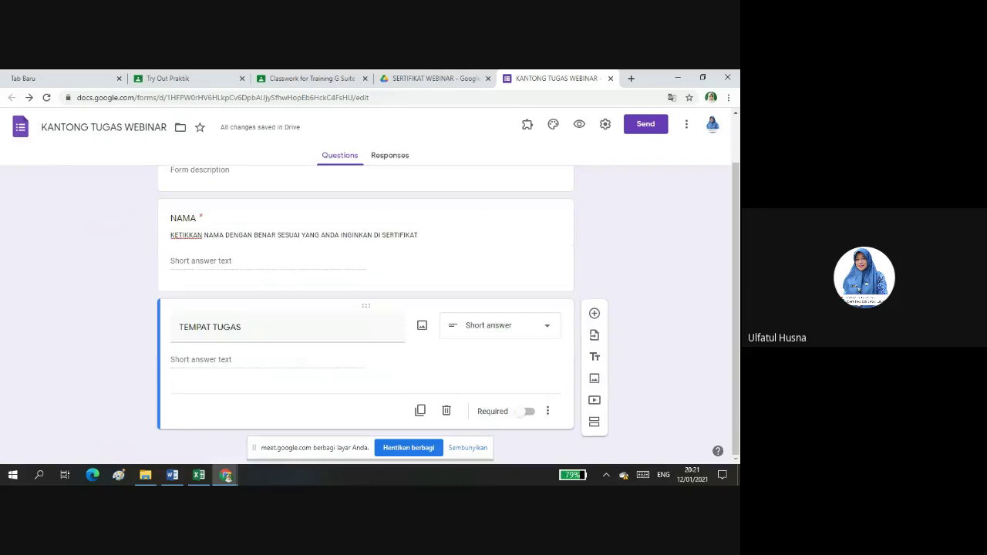
{"action": "left_click", "coordinate": [527, 411]}
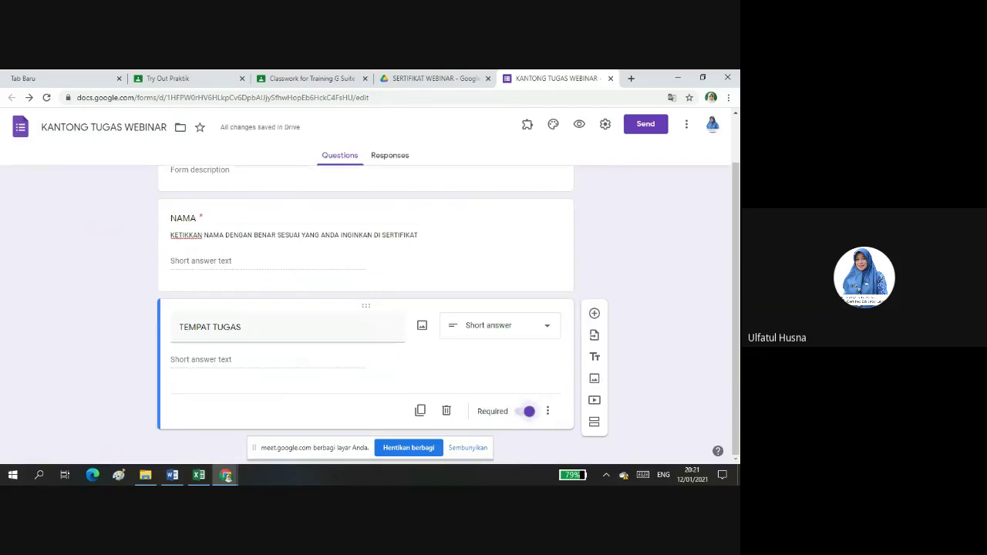
Add another question below TEMPAT TUGAS and title it TUGAS 1.
{"action": "left_click", "coordinate": [593, 313]}
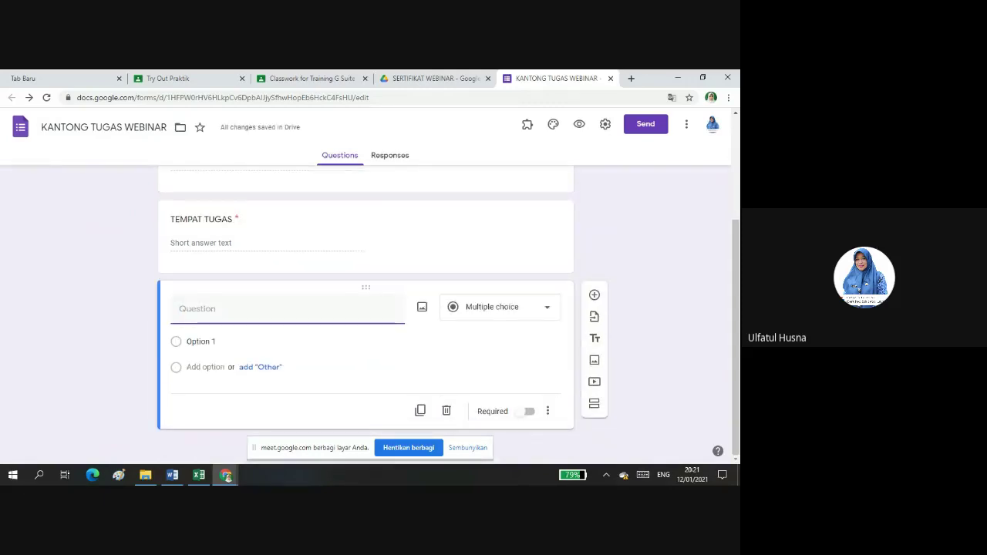
{"action": "type", "text": "KANTO"}
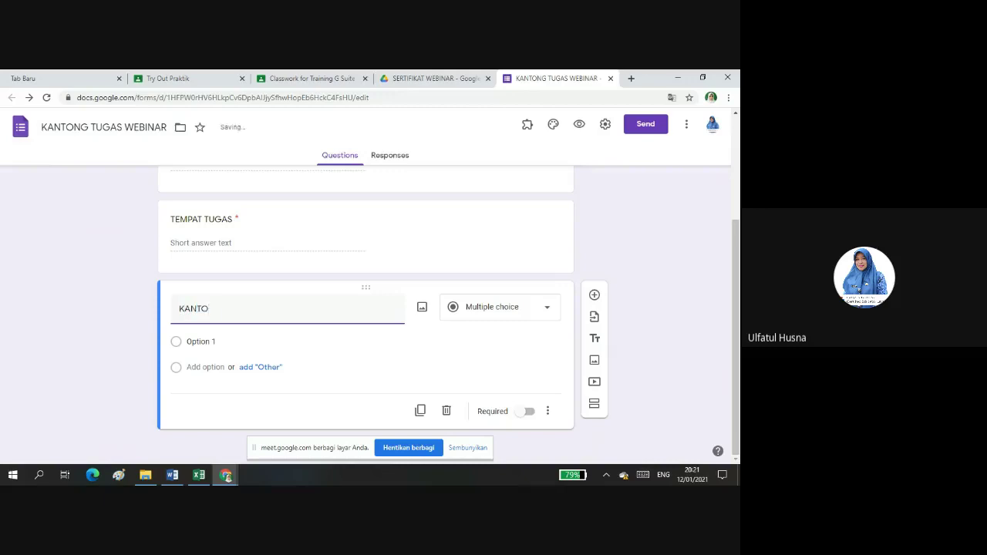
{"action": "type", "text": "N"}
{"action": "key", "text": "BackSpace"}
{"action": "key", "text": "BackSpace"}
{"action": "key", "text": "BackSpace"}
{"action": "key", "text": "BackSpace"}
{"action": "key", "text": "BackSpace"}
{"action": "key", "text": "BackSpace"}
{"action": "type", "text": "TUGAS 1"}
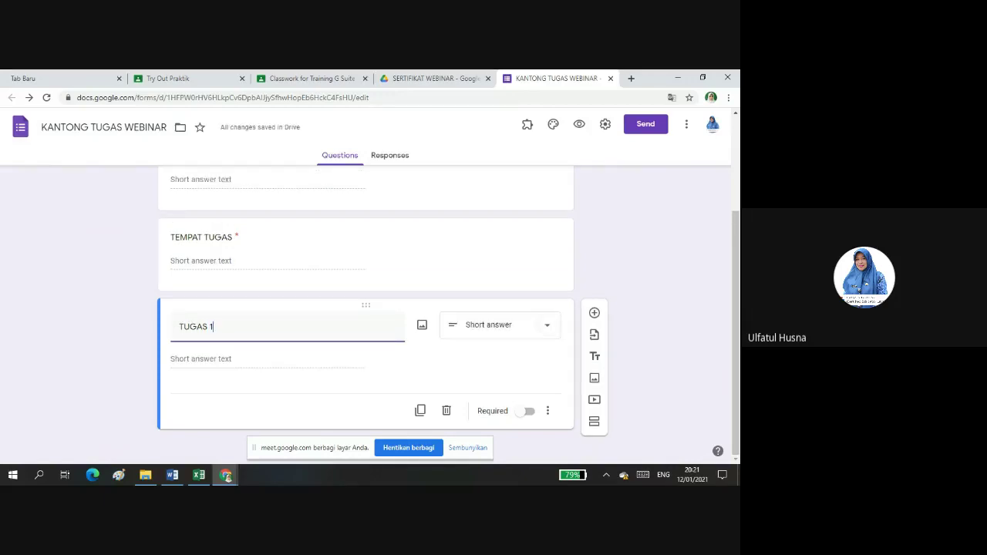
Change the TUGAS 1 question to the File upload type and let respondents upload files to Drive.
{"action": "left_click", "coordinate": [499, 324]}
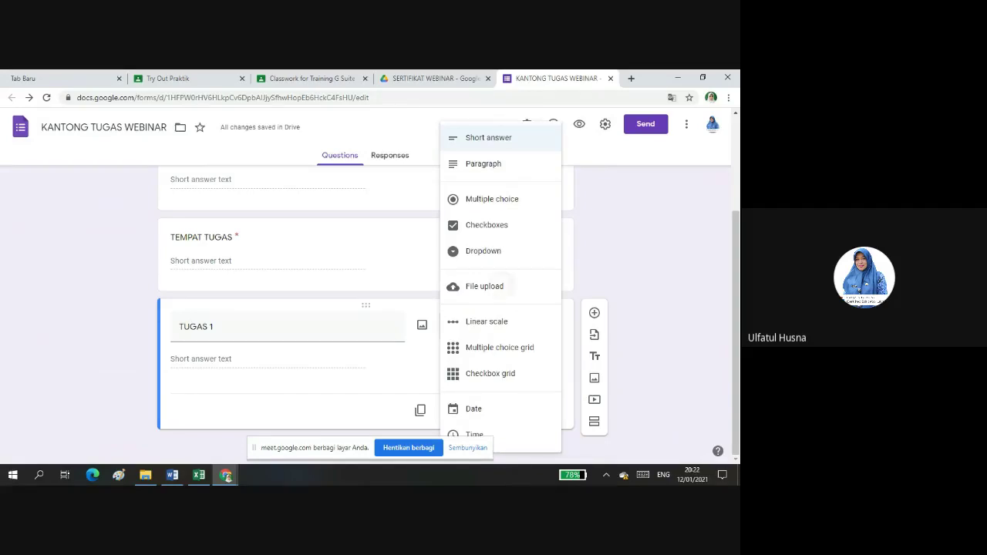
{"action": "left_click", "coordinate": [484, 286]}
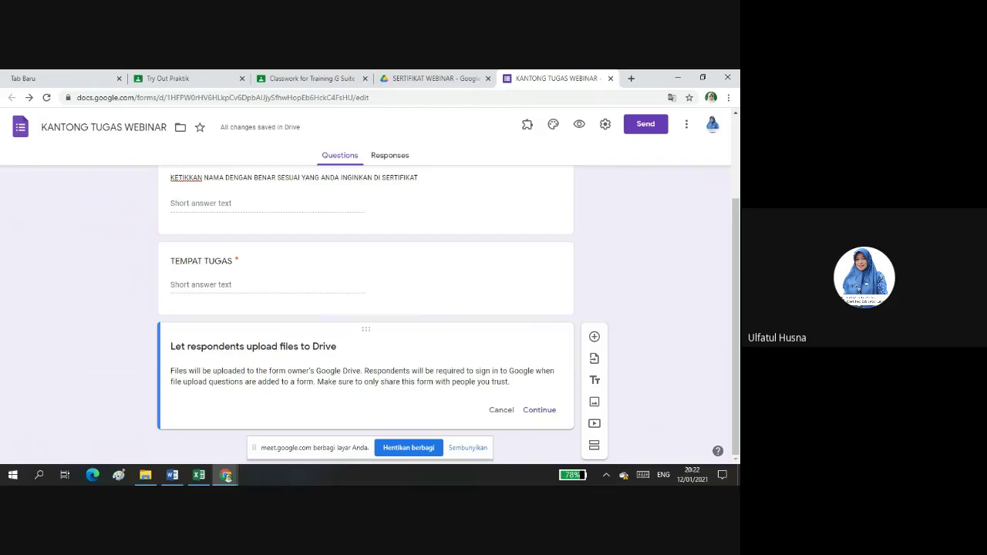
{"action": "left_click", "coordinate": [539, 409]}
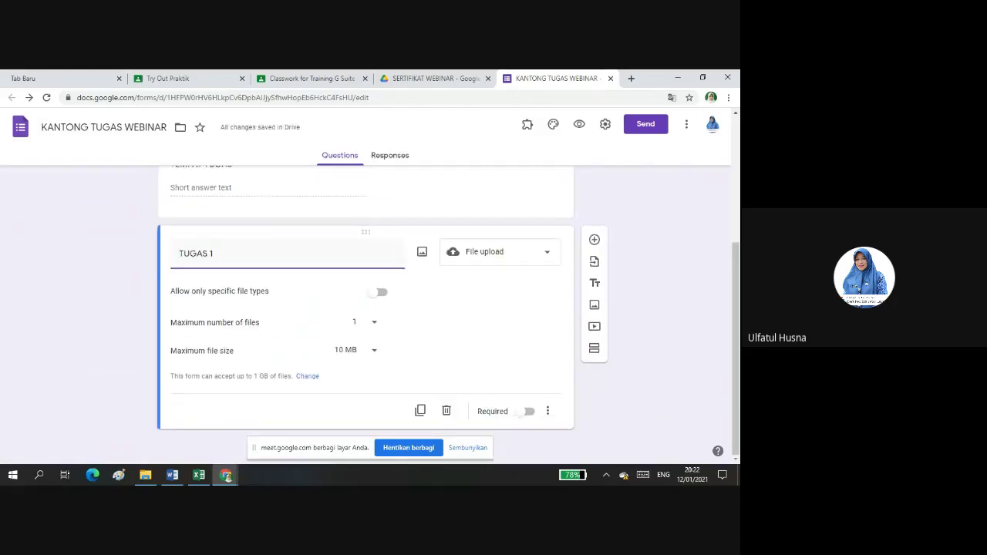
Add a short-answer question titled TUGAS 2 below the TUGAS 1 question.
{"action": "left_click", "coordinate": [594, 239]}
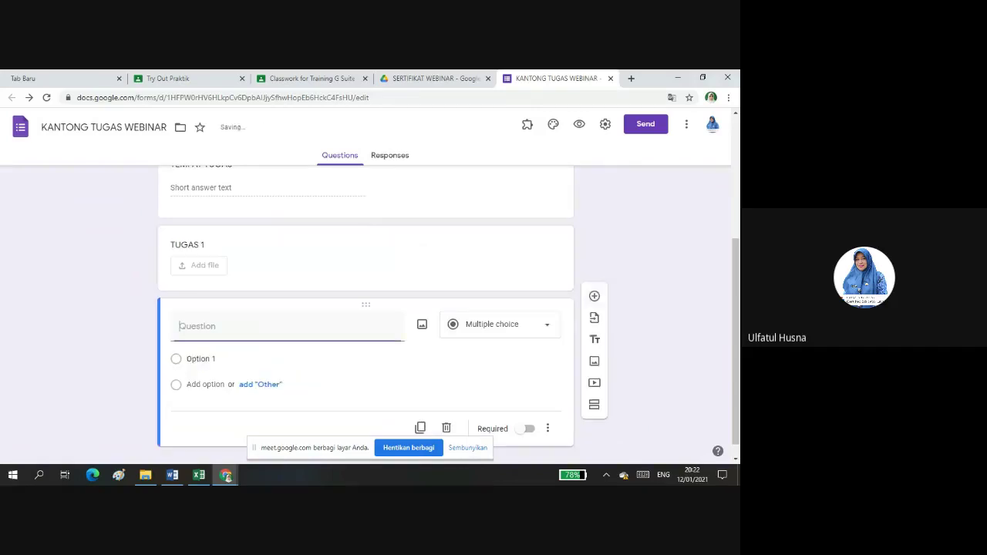
{"action": "type", "text": "TU"}
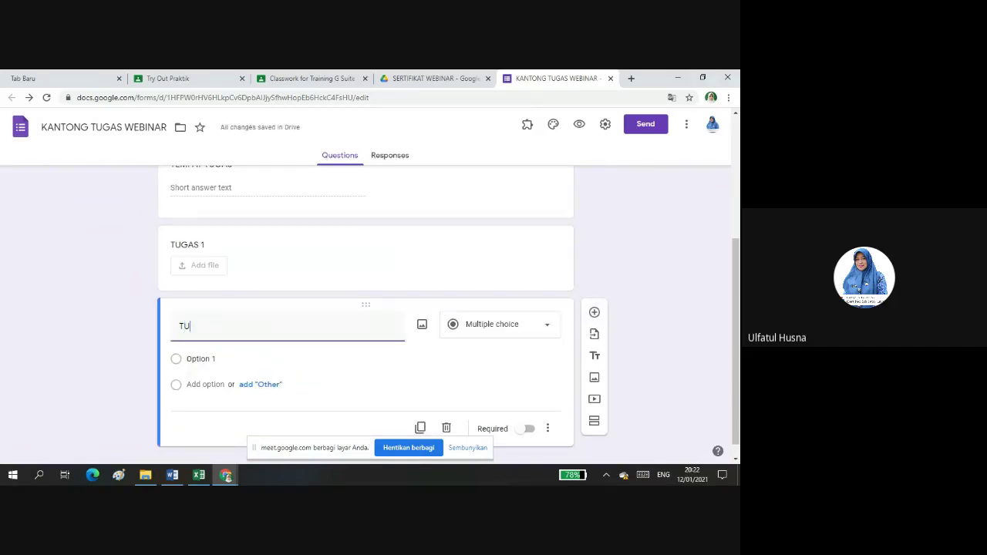
{"action": "type", "text": "GAS 2"}
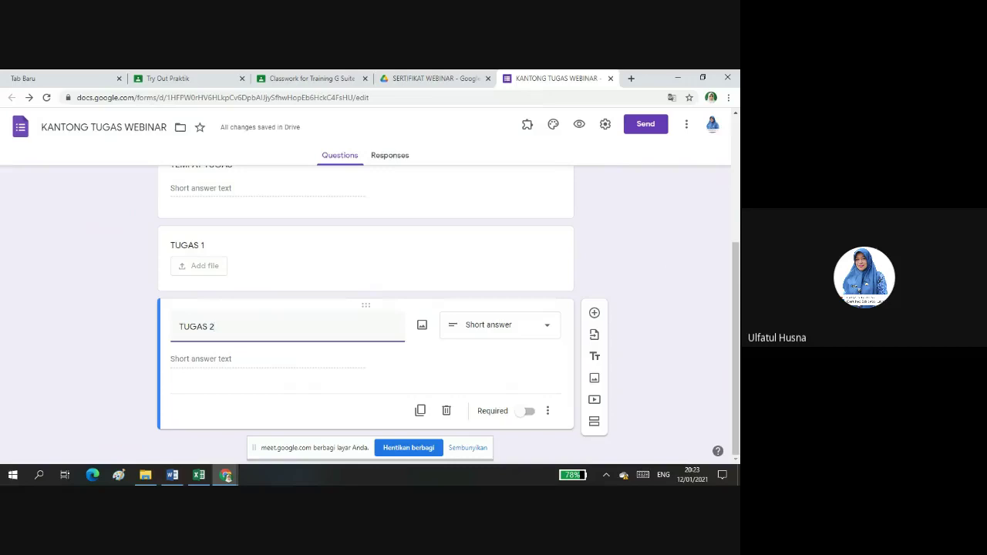
{"action": "left_click", "coordinate": [308, 259]}
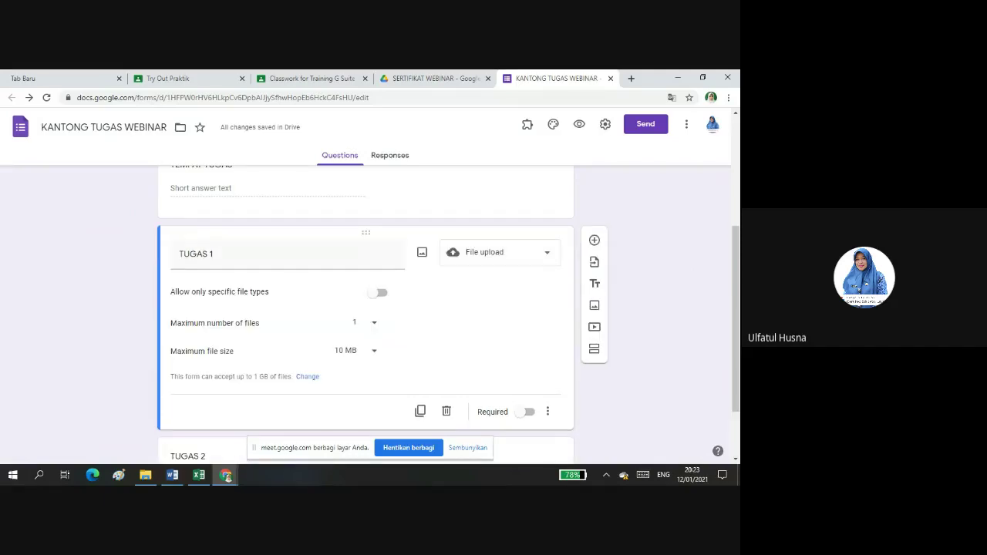
{"action": "scroll", "coordinate": [367, 308], "scroll_direction": "down", "scroll_amount": 1}
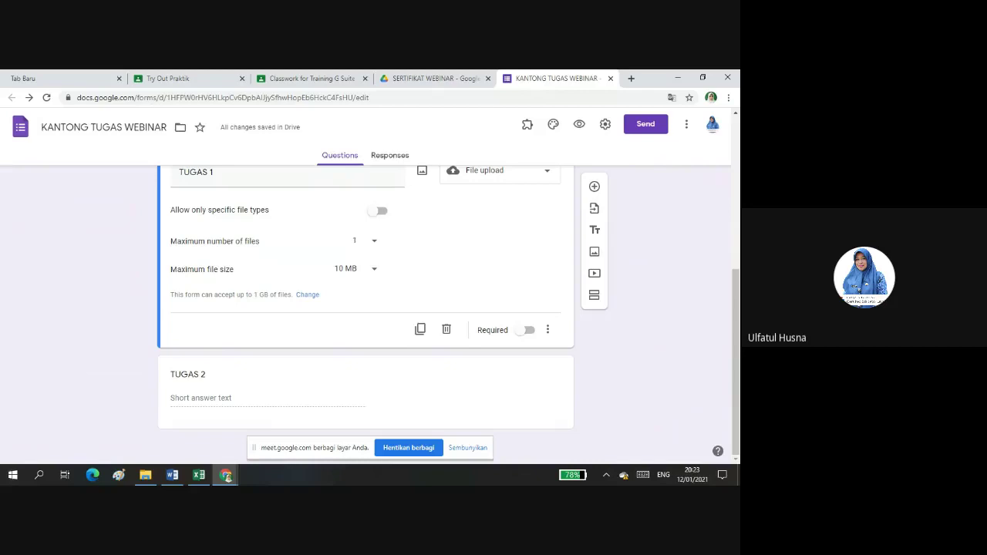
{"action": "scroll", "coordinate": [366, 309], "scroll_direction": "up", "scroll_amount": 3}
{"action": "scroll", "coordinate": [366, 309], "scroll_direction": "down", "scroll_amount": 4}
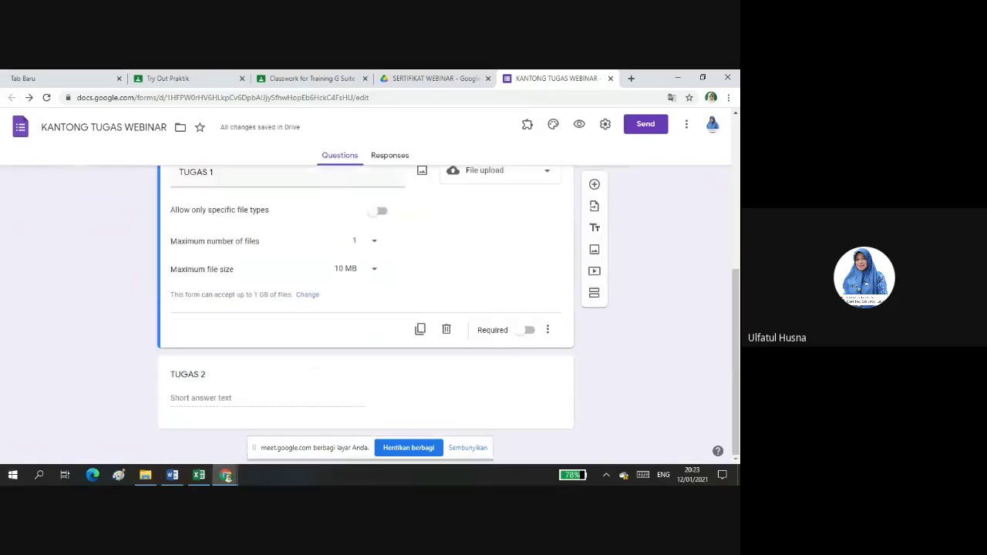
{"action": "scroll", "coordinate": [366, 309], "scroll_direction": "up", "scroll_amount": 3}
{"action": "scroll", "coordinate": [366, 308], "scroll_direction": "up", "scroll_amount": 2}
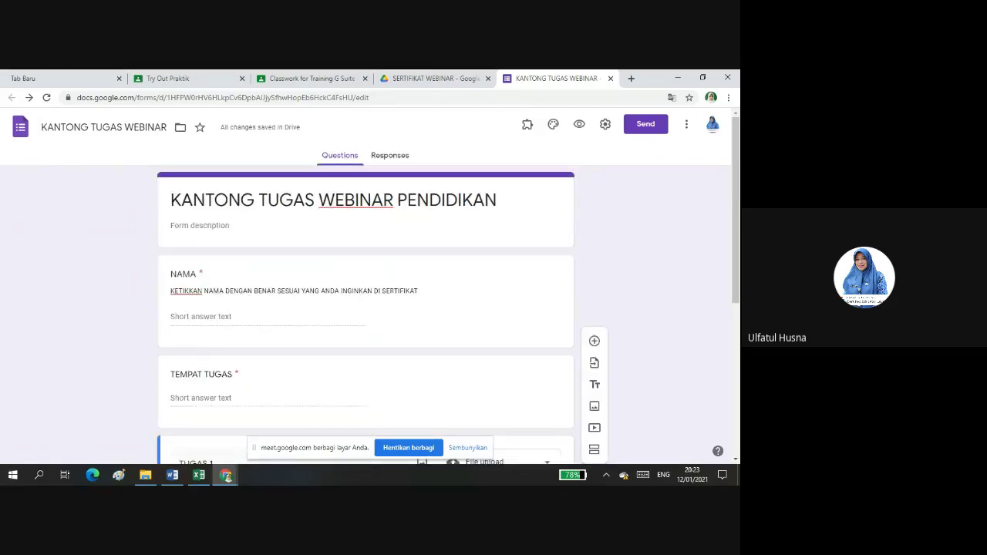
In the form settings, collect email addresses, remove the restriction to the organization's users, and limit respondents to 1 response.
{"action": "left_click", "coordinate": [604, 124]}
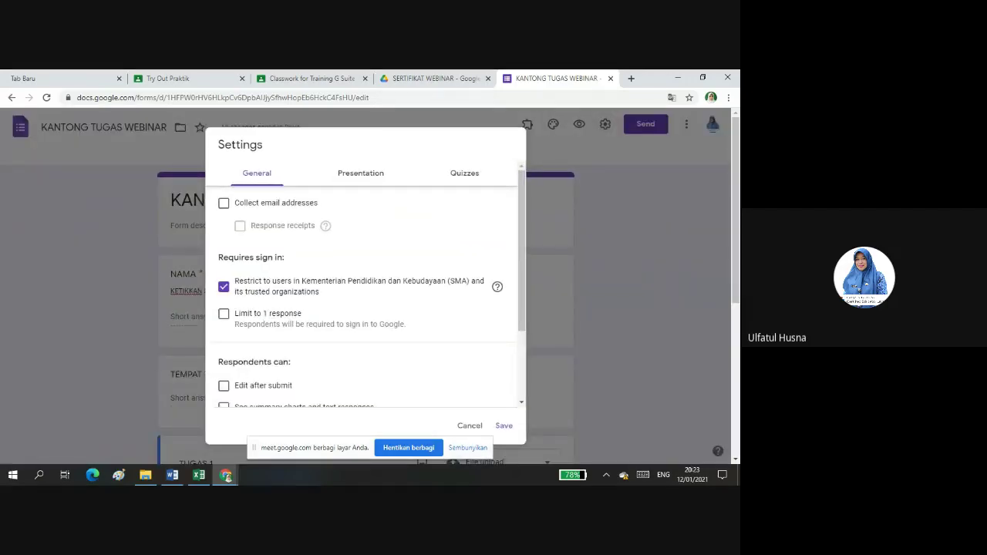
{"action": "left_click", "coordinate": [224, 203]}
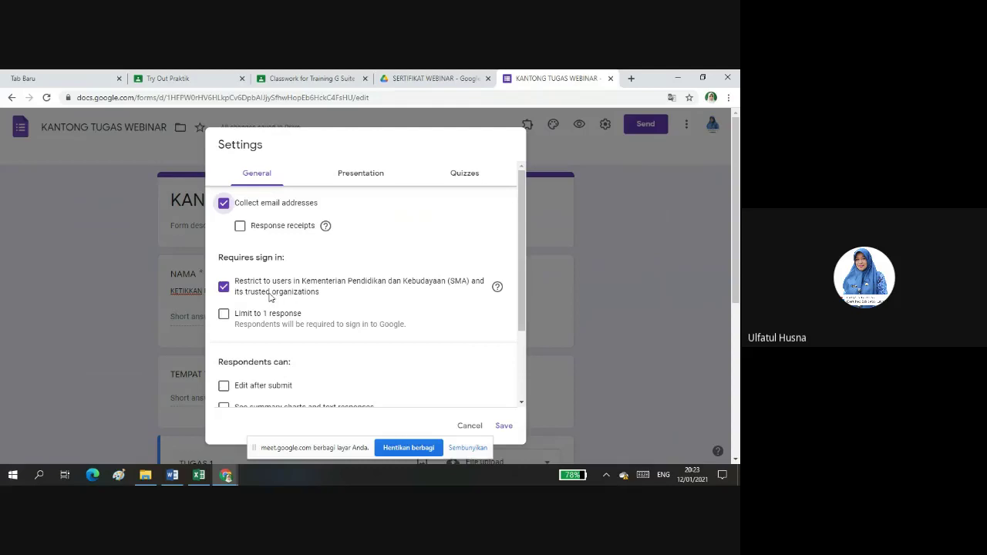
{"action": "left_click", "coordinate": [230, 288]}
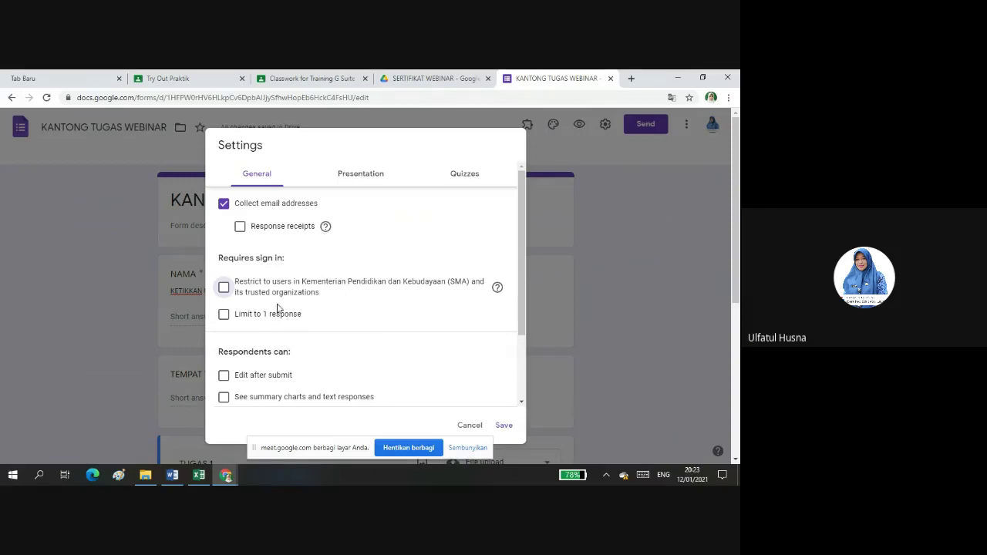
{"action": "left_click", "coordinate": [223, 315]}
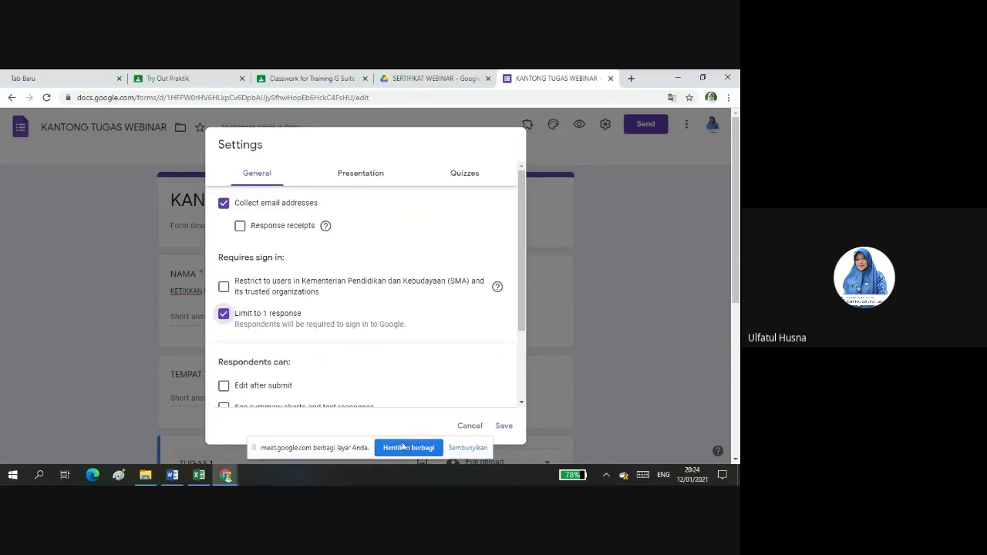
{"action": "scroll", "coordinate": [366, 308], "scroll_direction": "down", "scroll_amount": 3}
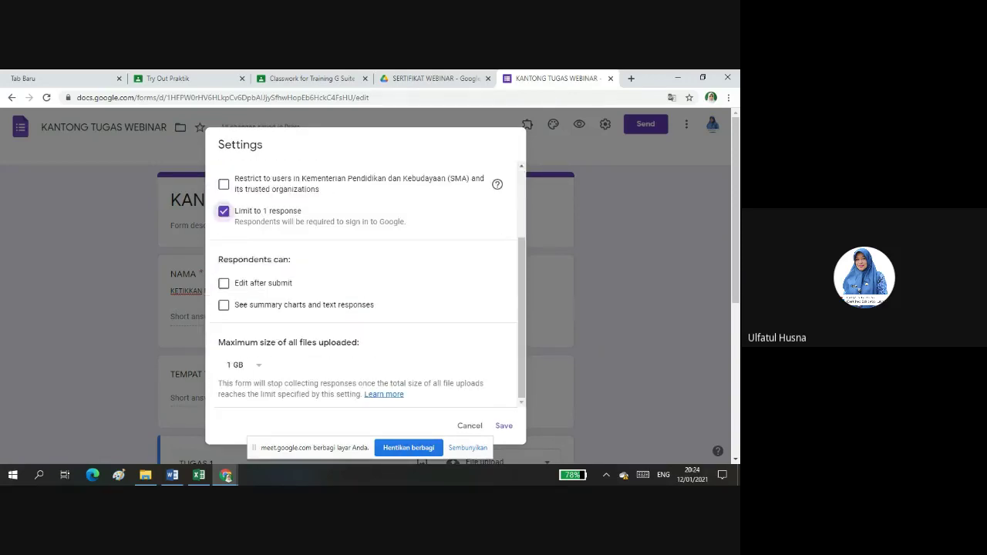
{"action": "scroll", "coordinate": [366, 308], "scroll_direction": "down", "scroll_amount": 1}
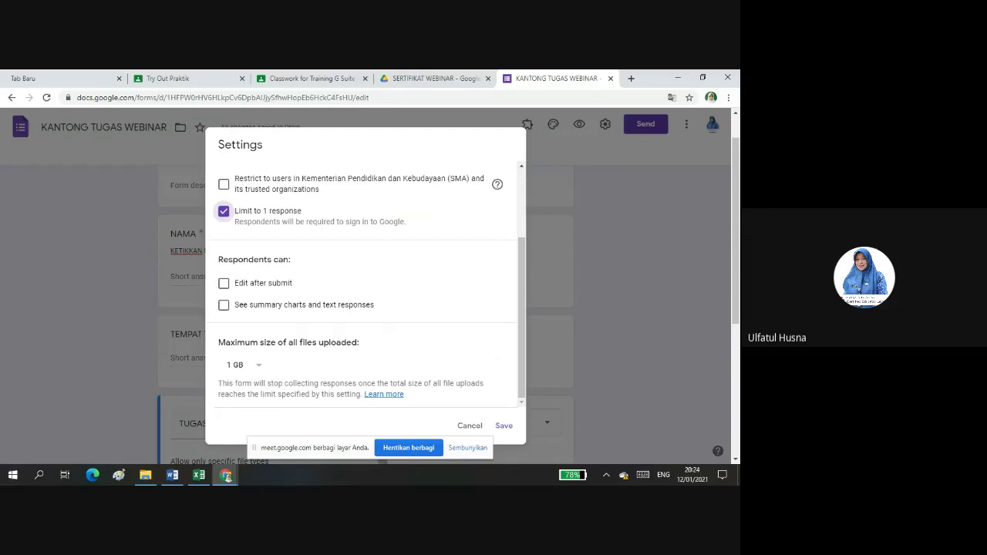
{"action": "scroll", "coordinate": [366, 283], "scroll_direction": "up", "scroll_amount": 3}
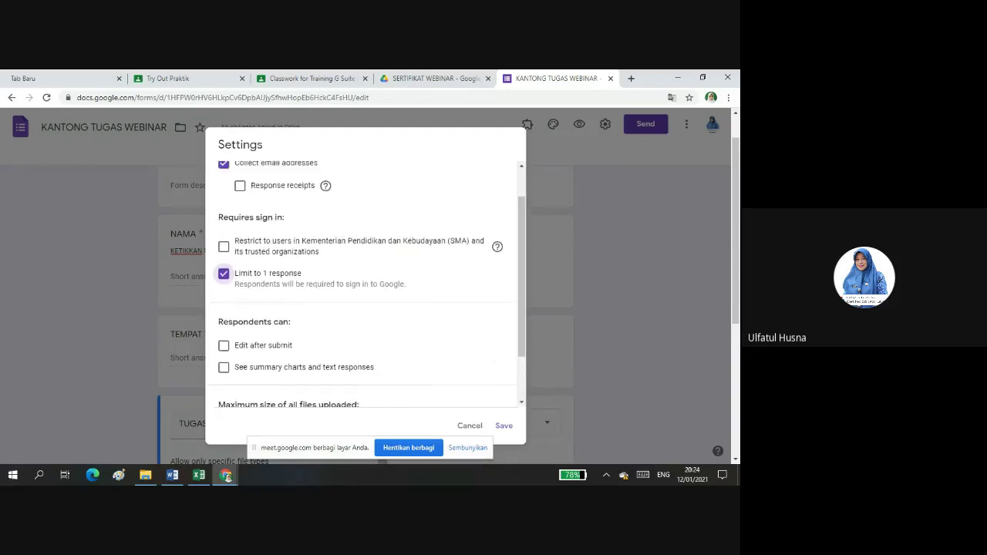
{"action": "scroll", "coordinate": [366, 284], "scroll_direction": "up", "scroll_amount": 1}
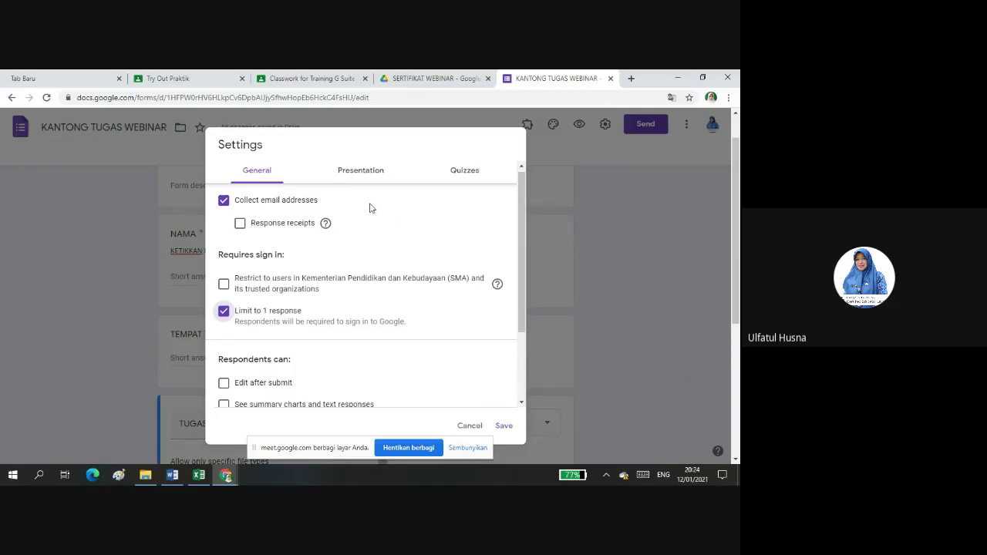
Set the confirmation message to "TERIMAKASIH SUDAH MENGUMPULKAN TUGAS. CEK EMAIL ANDA UNTUK MENGUNDUH E-SERTIFIKAT." and save the settings.
{"action": "left_click", "coordinate": [362, 173]}
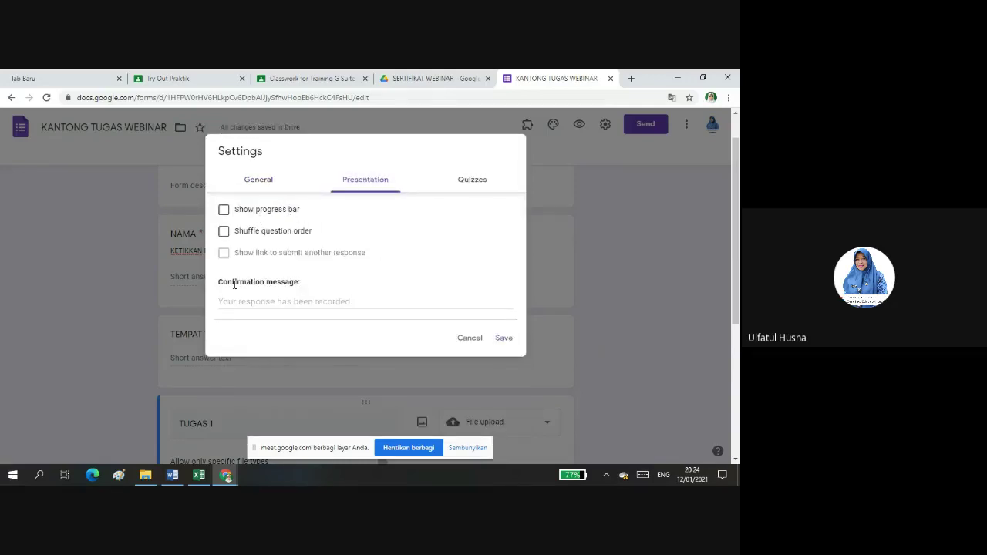
{"action": "left_click", "coordinate": [247, 306]}
{"action": "type", "text": "TERIMAKASI"}
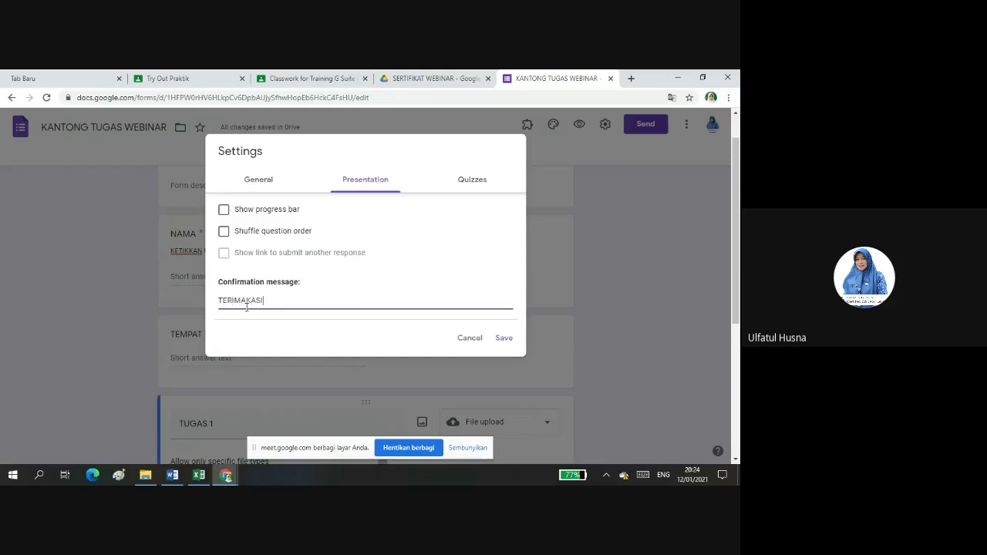
{"action": "type", "text": "H SUDAH MENGUMPULKAN TUAG"}
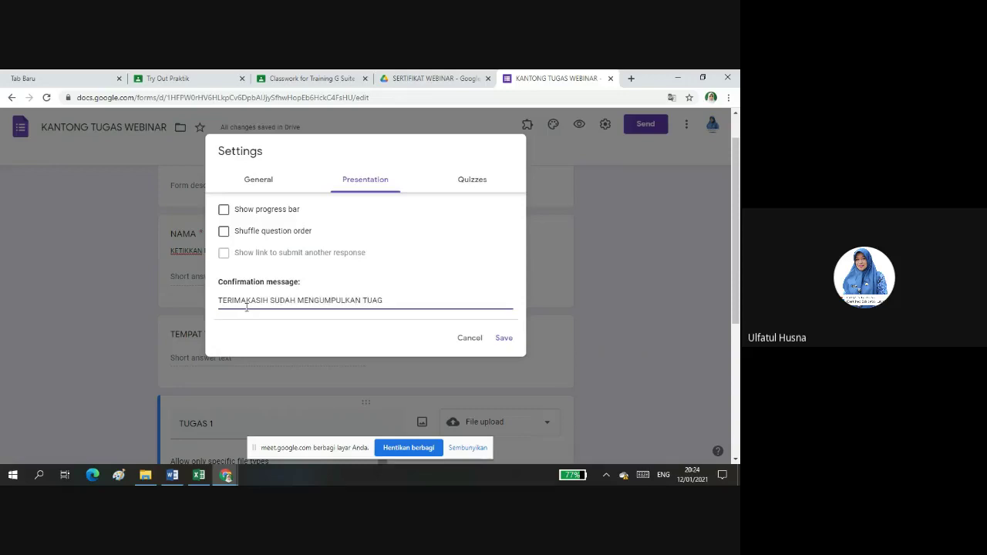
{"action": "key", "text": "BackSpace"}
{"action": "key", "text": "BackSpace"}
{"action": "type", "text": "GAS. CEK EMAIL ANDA UNTUK"}
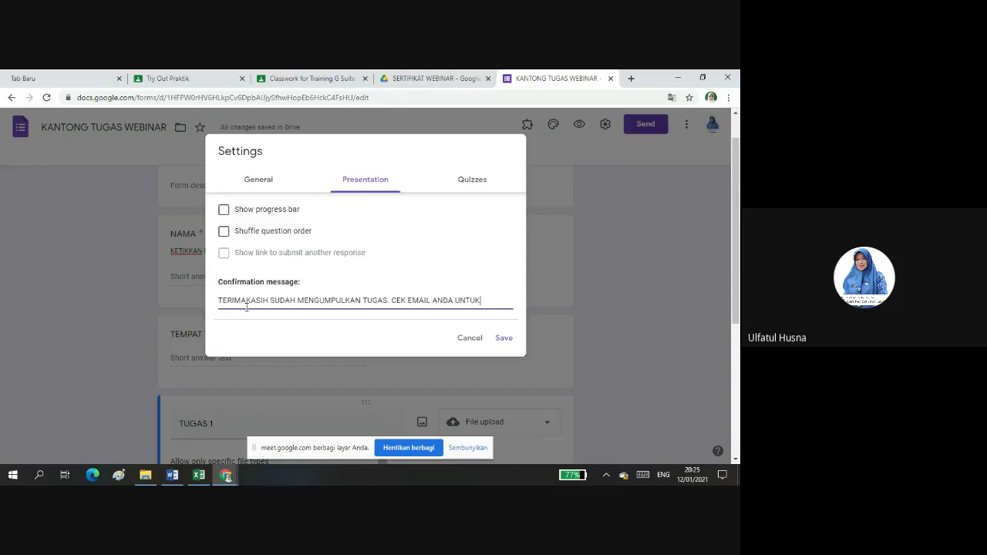
{"action": "type", "text": " MENGUNDUH SER="}
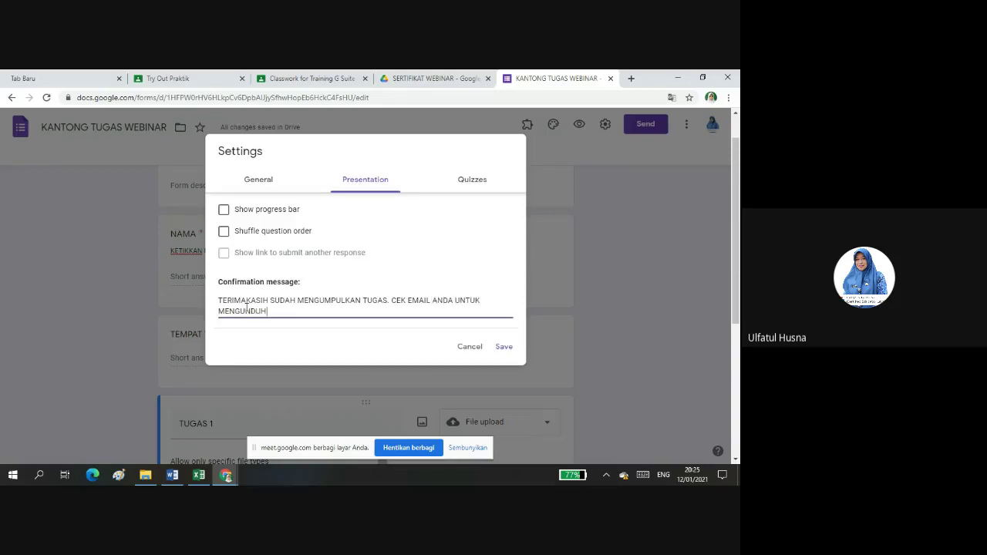
{"action": "type", "text": "=="}
{"action": "key", "text": "BackSpace"}
{"action": "key", "text": "BackSpace"}
{"action": "key", "text": "BackSpace"}
{"action": "key", "text": "BackSpace"}
{"action": "key", "text": "BackSpace"}
{"action": "type", "text": "E-SERTIFIKAT"}
{"action": "type", "text": "."}
{"action": "left_click", "coordinate": [504, 347]}
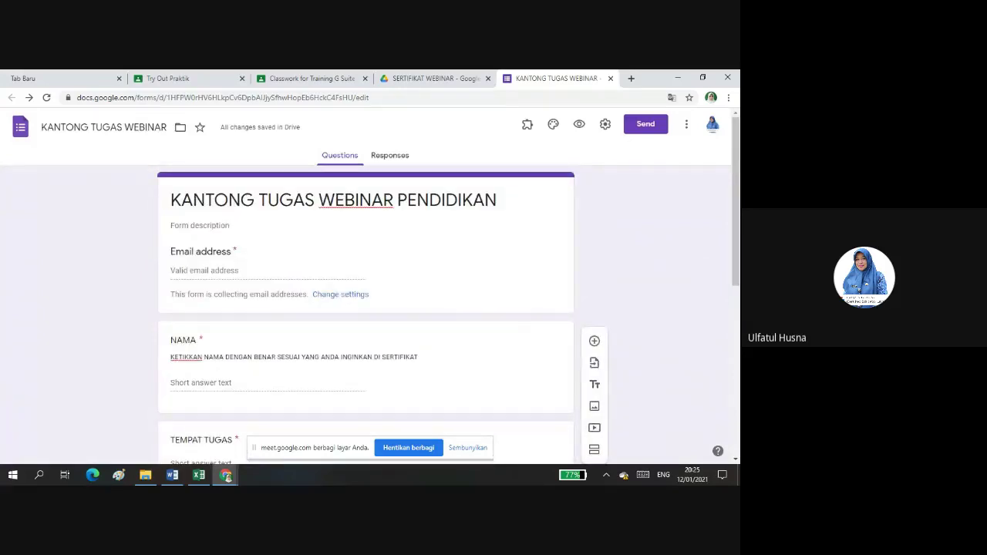
Open the header image chooser from the form's theme options and browse the Work and School images.
{"action": "left_click", "coordinate": [553, 124]}
{"action": "left_click", "coordinate": [626, 232]}
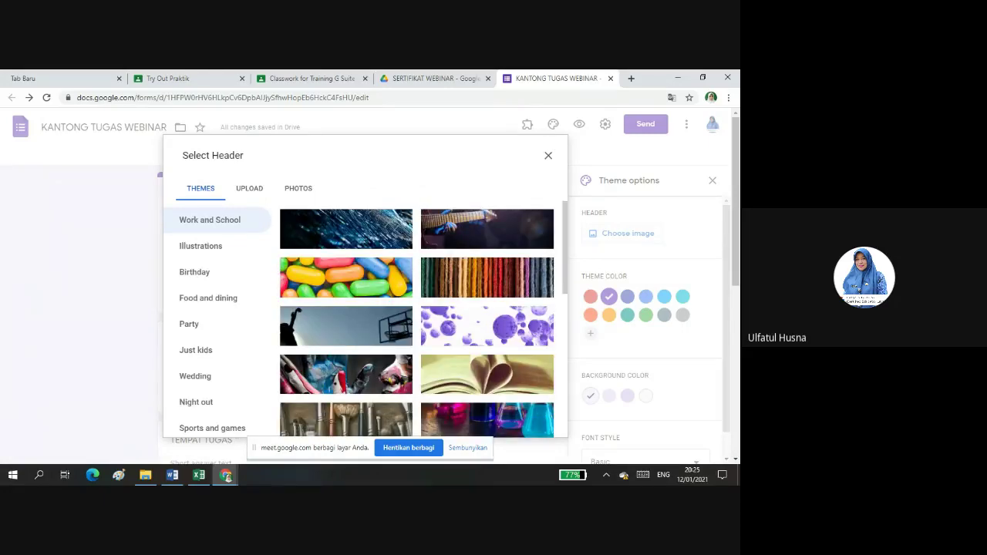
{"action": "scroll", "coordinate": [422, 317], "scroll_direction": "down", "scroll_amount": 3}
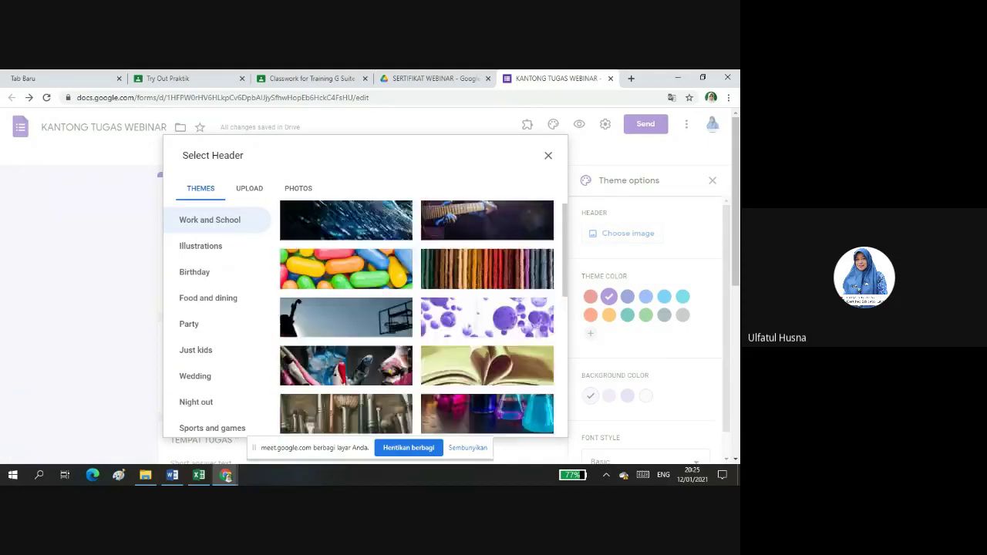
{"action": "scroll", "coordinate": [423, 318], "scroll_direction": "up", "scroll_amount": 1}
{"action": "scroll", "coordinate": [422, 318], "scroll_direction": "down", "scroll_amount": 4}
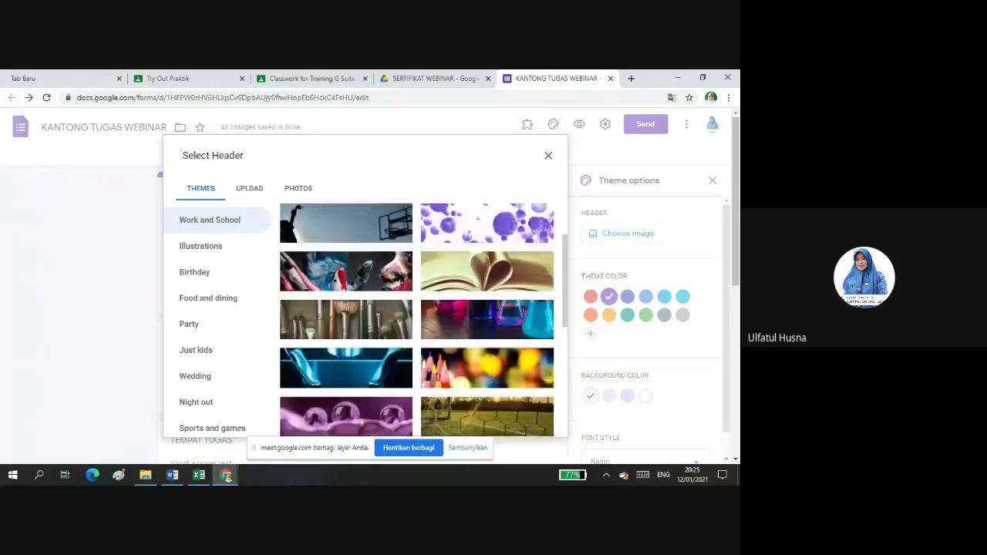
{"action": "scroll", "coordinate": [417, 318], "scroll_direction": "down", "scroll_amount": 5}
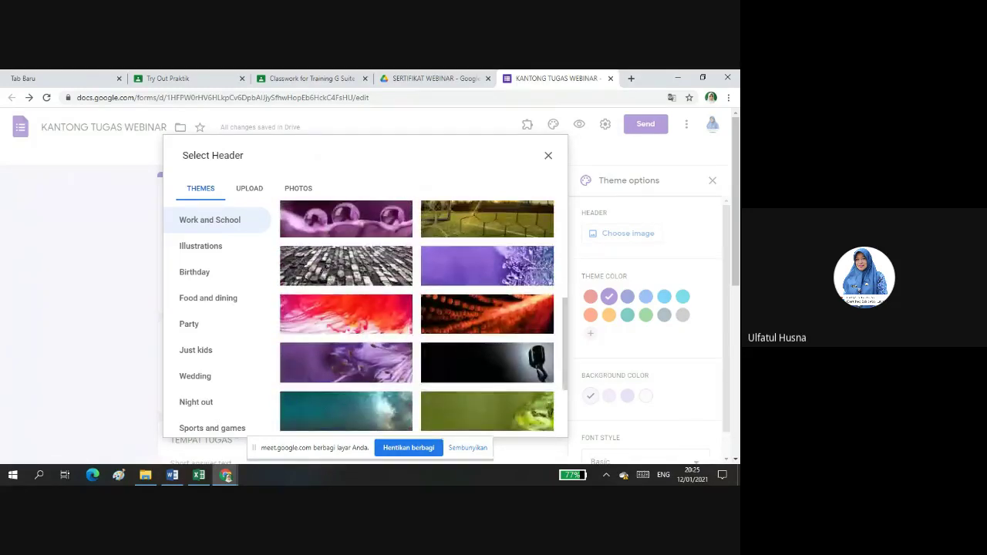
{"action": "left_click", "coordinate": [249, 188]}
{"action": "left_click", "coordinate": [366, 353]}
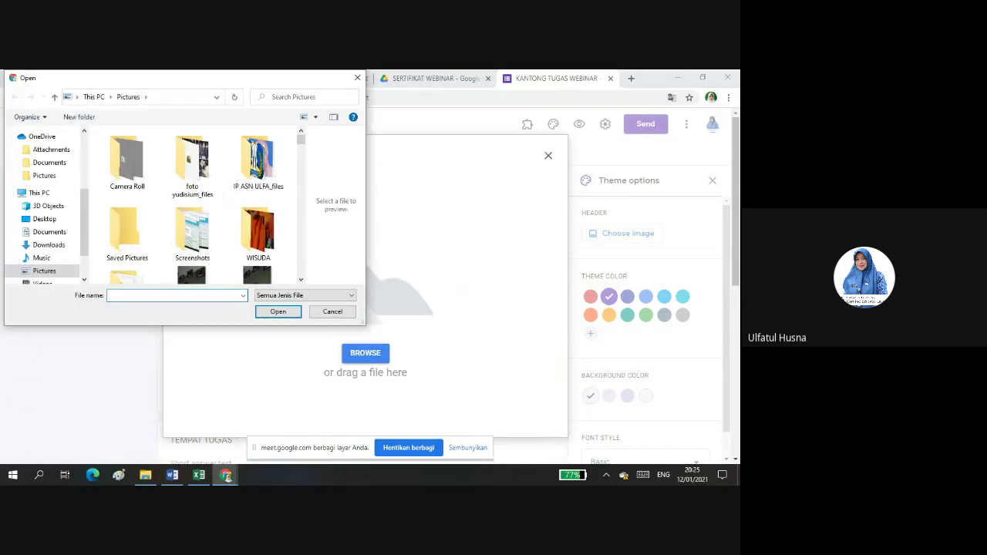
{"action": "scroll", "coordinate": [193, 204], "scroll_direction": "down", "scroll_amount": 8}
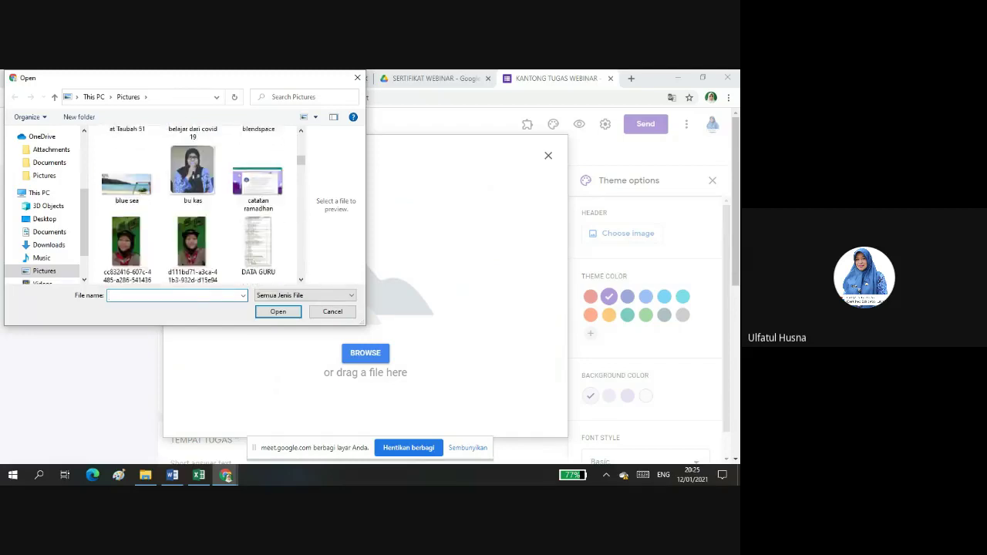
{"action": "scroll", "coordinate": [193, 204], "scroll_direction": "down", "scroll_amount": 3}
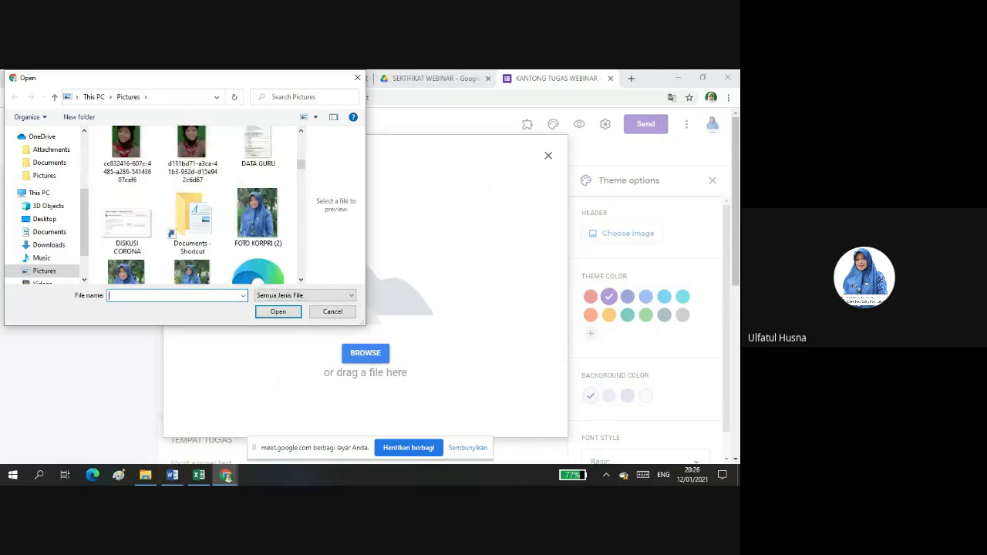
{"action": "scroll", "coordinate": [193, 204], "scroll_direction": "down", "scroll_amount": 1}
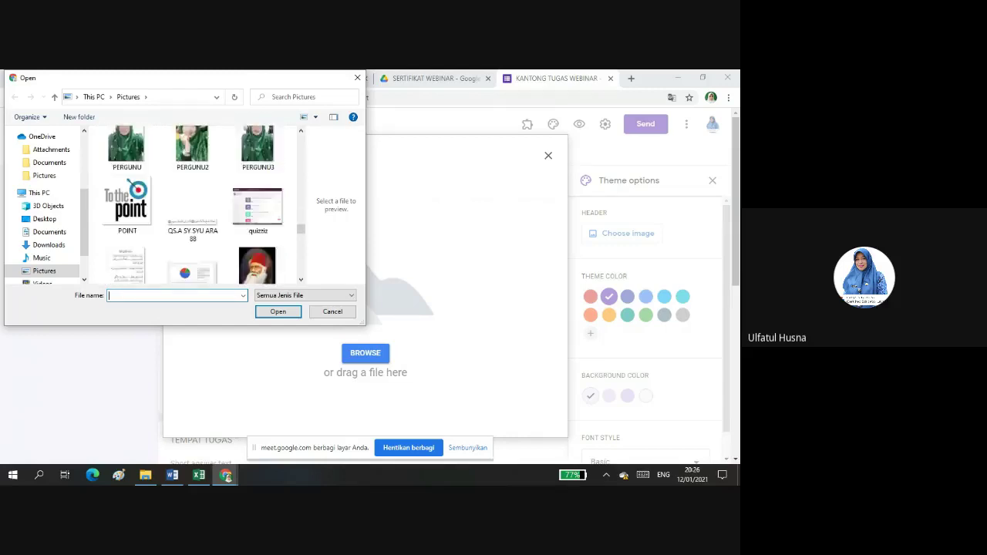
{"action": "scroll", "coordinate": [192, 205], "scroll_direction": "down", "scroll_amount": 10}
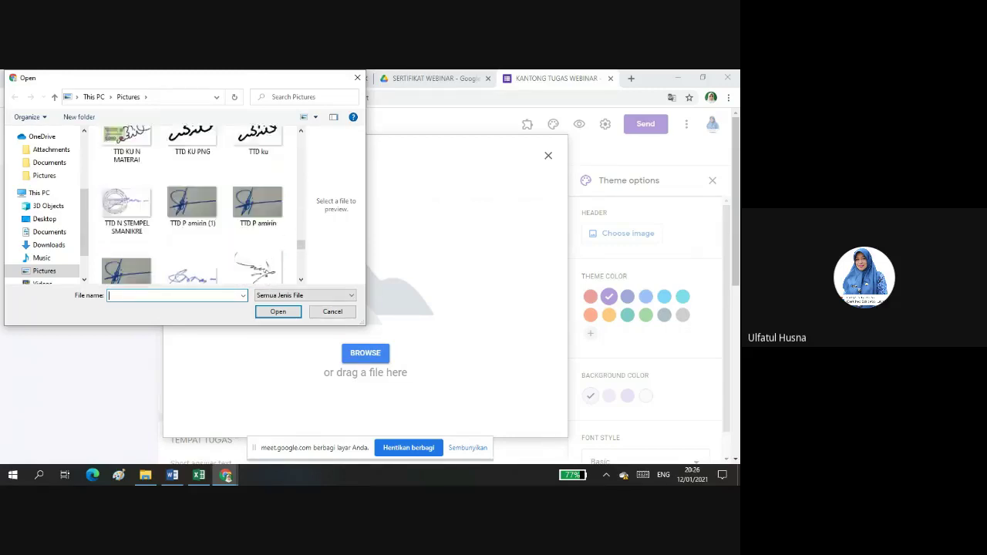
{"action": "scroll", "coordinate": [192, 205], "scroll_direction": "up", "scroll_amount": 10}
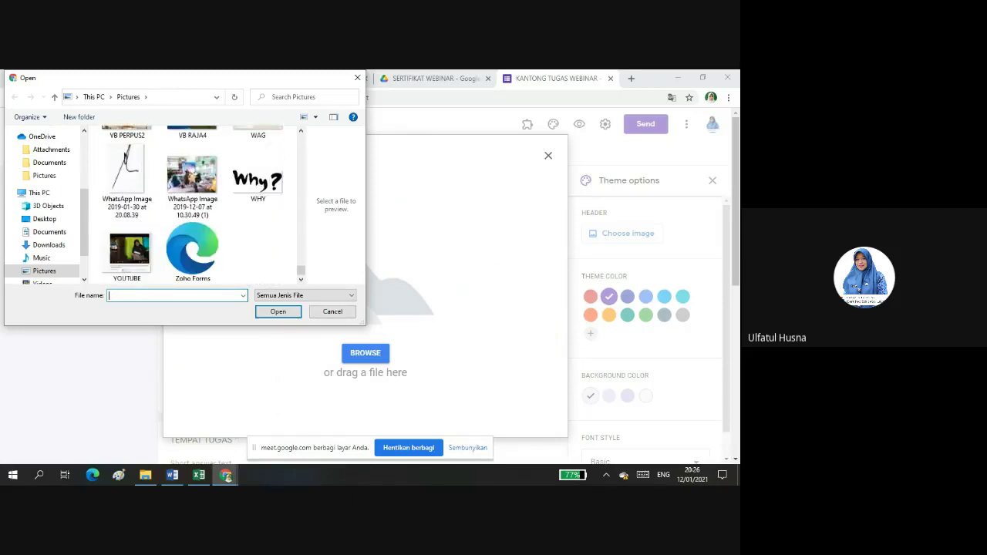
{"action": "scroll", "coordinate": [192, 205], "scroll_direction": "up", "scroll_amount": 5}
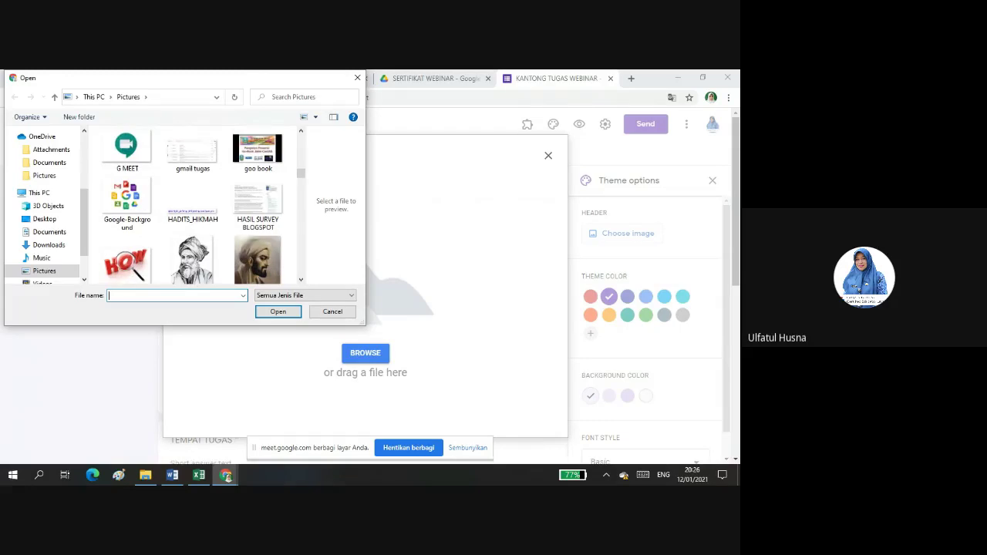
{"action": "key", "text": "Escape"}
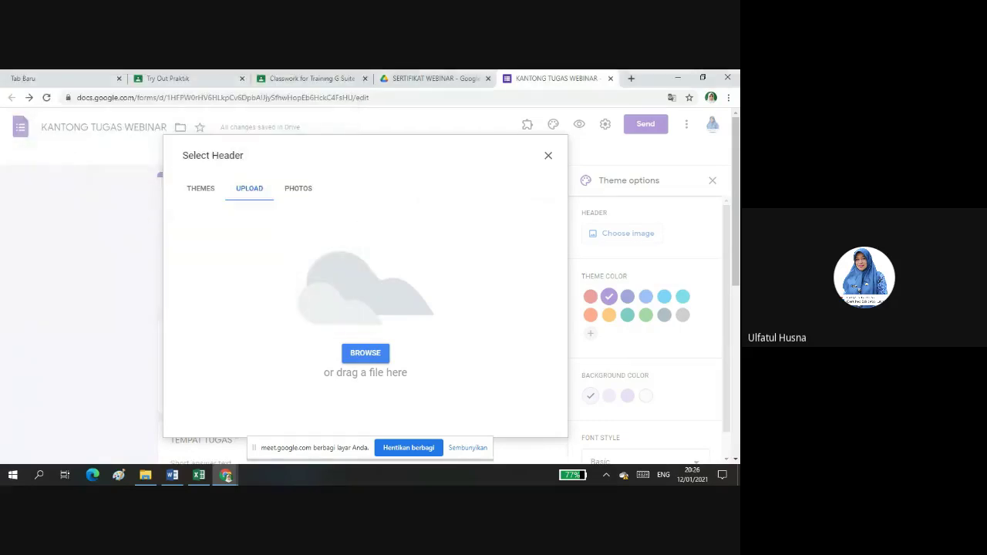
Insert the butterfly on red flowers from the Work and School themes as the form's header image and close the theme options.
{"action": "left_click", "coordinate": [199, 189]}
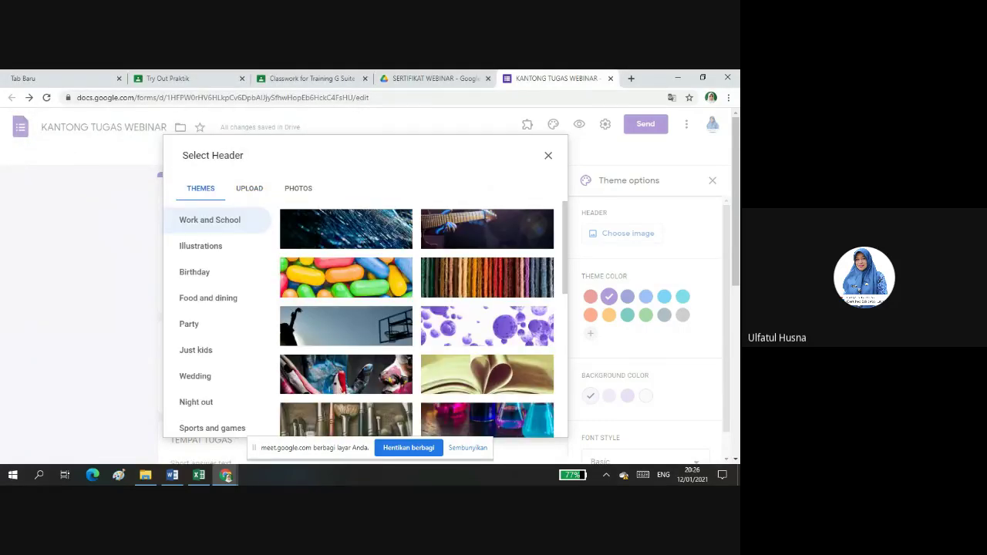
{"action": "left_click", "coordinate": [493, 375]}
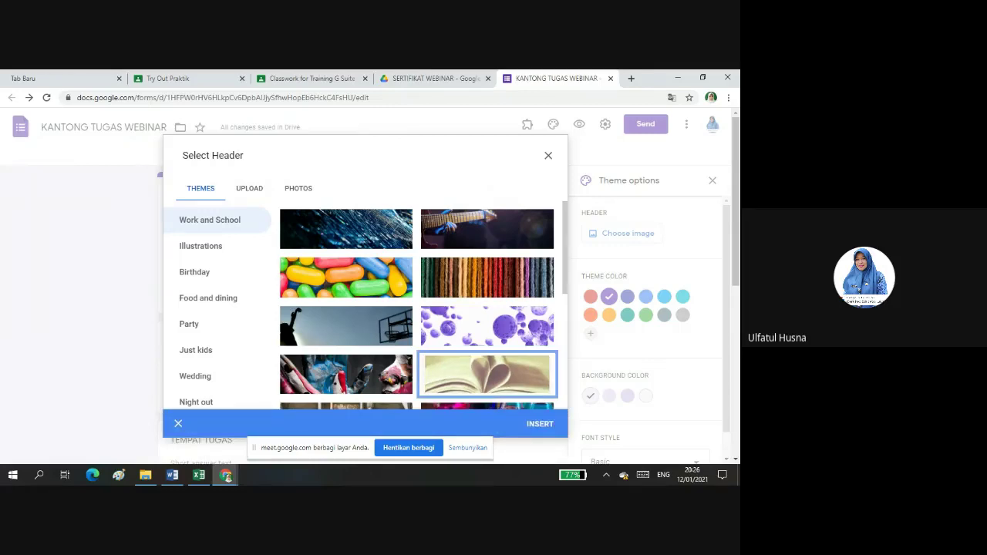
{"action": "scroll", "coordinate": [416, 305], "scroll_direction": "down", "scroll_amount": 5}
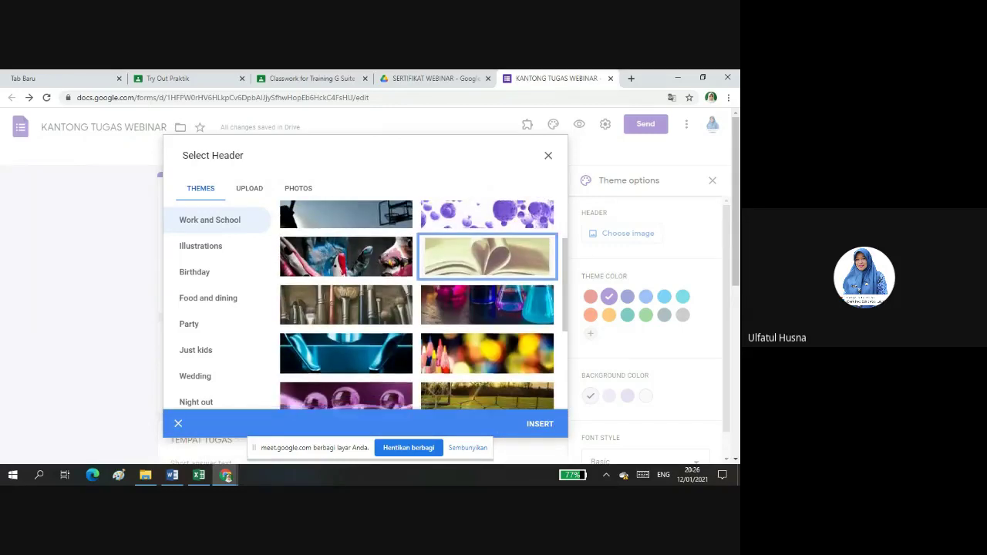
{"action": "scroll", "coordinate": [416, 305], "scroll_direction": "down", "scroll_amount": 3}
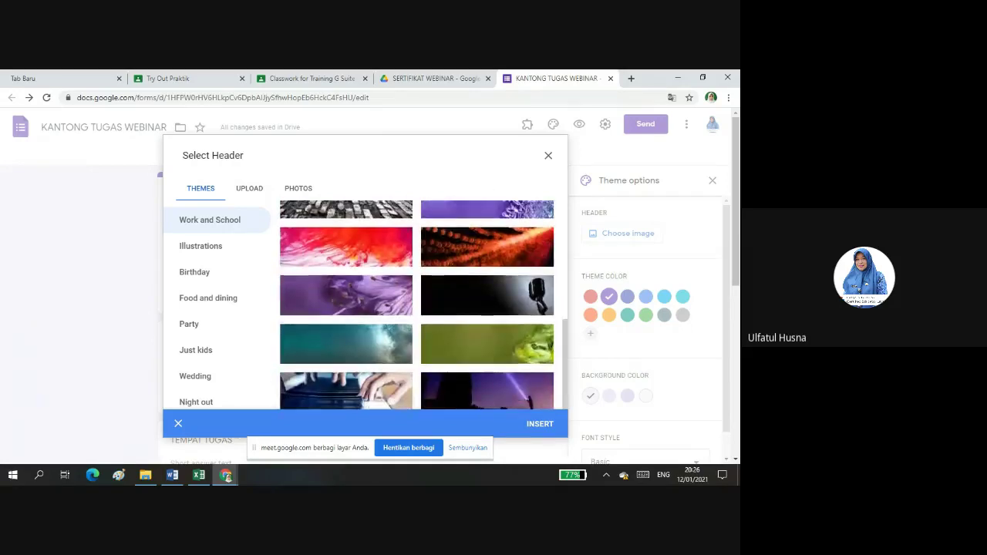
{"action": "scroll", "coordinate": [416, 305], "scroll_direction": "down", "scroll_amount": 3}
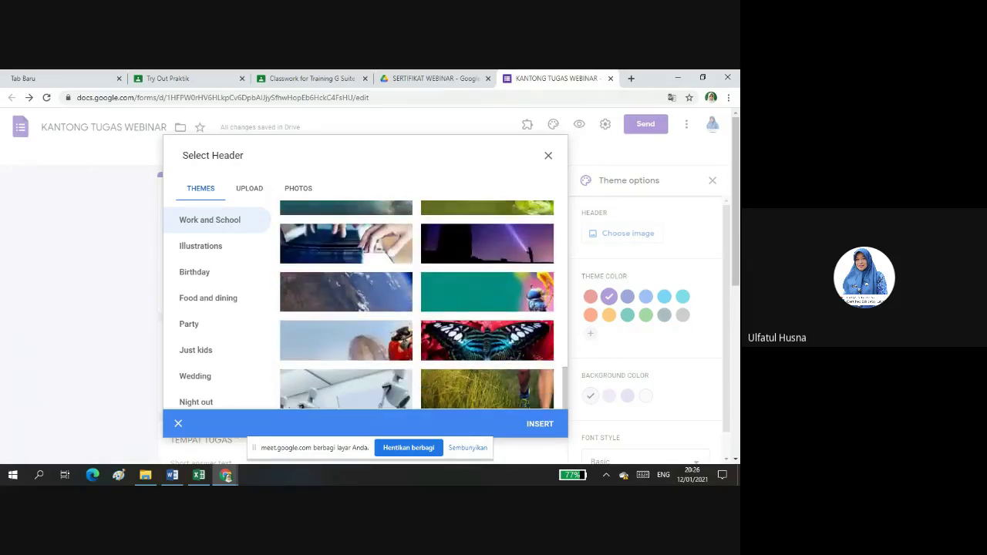
{"action": "left_click", "coordinate": [486, 340]}
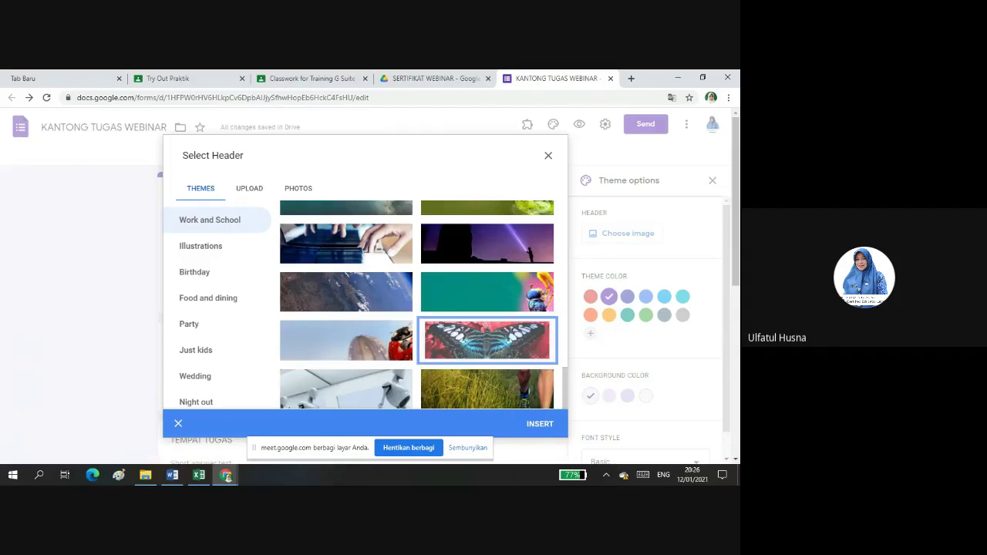
{"action": "scroll", "coordinate": [416, 305], "scroll_direction": "down", "scroll_amount": 2}
{"action": "left_click", "coordinate": [539, 423]}
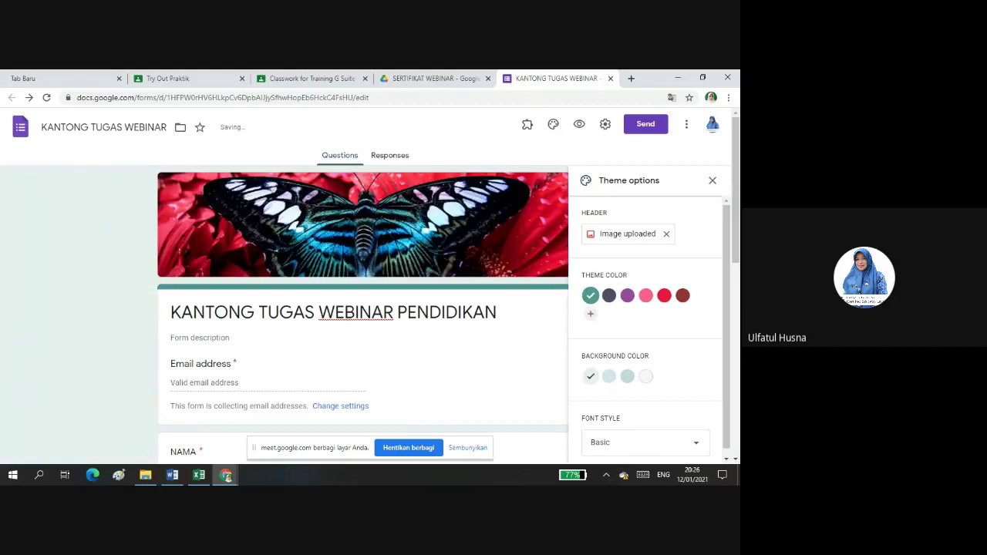
{"action": "key", "text": "Escape"}
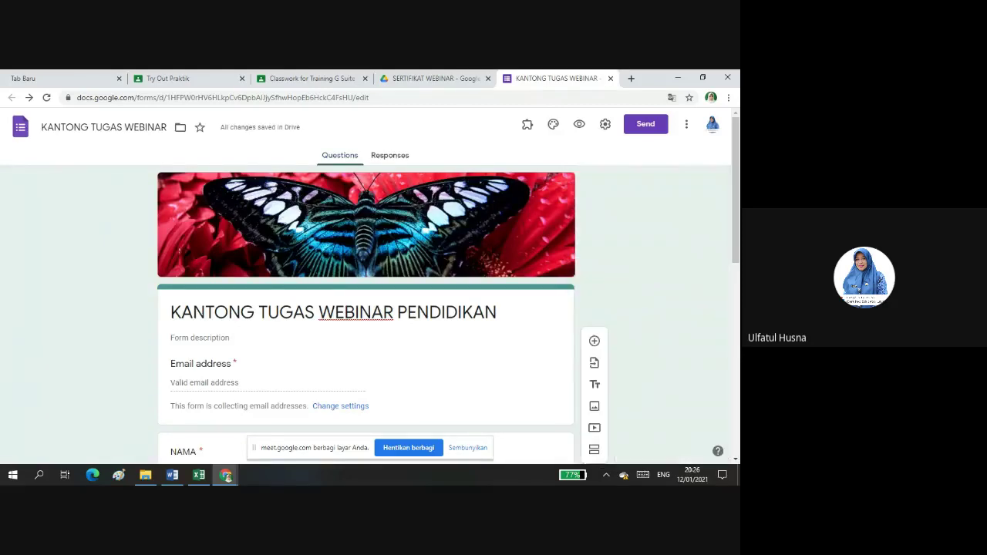
Create a new spreadsheet with the suggested name as the destination for the form's responses.
{"action": "scroll", "coordinate": [367, 308], "scroll_direction": "down", "scroll_amount": 10}
{"action": "scroll", "coordinate": [366, 309], "scroll_direction": "up", "scroll_amount": 10}
{"action": "scroll", "coordinate": [366, 308], "scroll_direction": "down", "scroll_amount": 10}
{"action": "scroll", "coordinate": [366, 308], "scroll_direction": "up", "scroll_amount": 10}
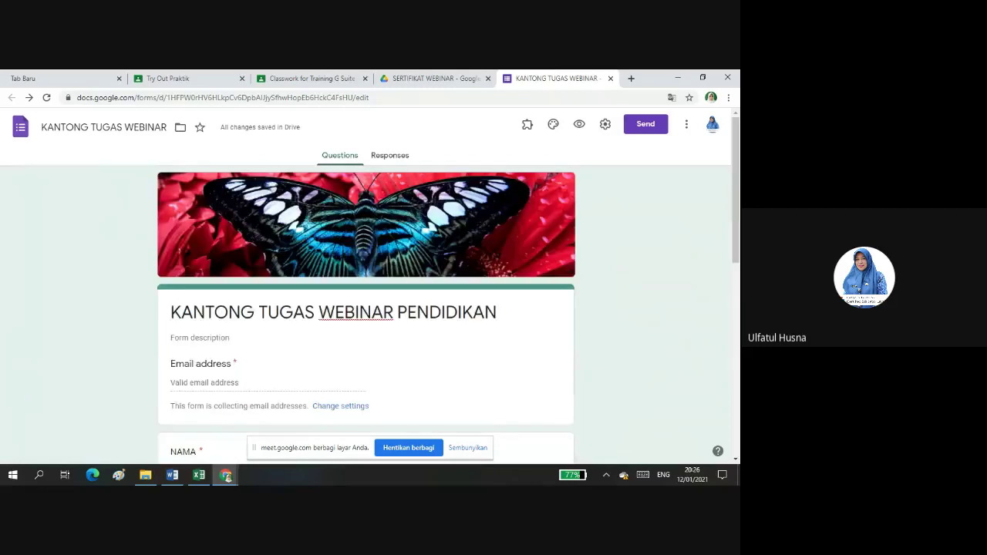
{"action": "left_click", "coordinate": [389, 155]}
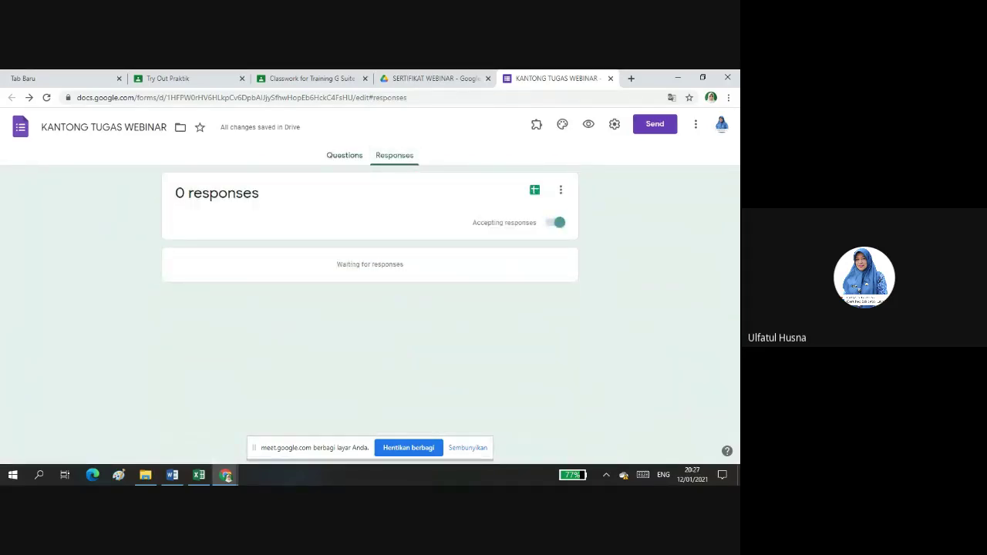
{"action": "left_click", "coordinate": [535, 190]}
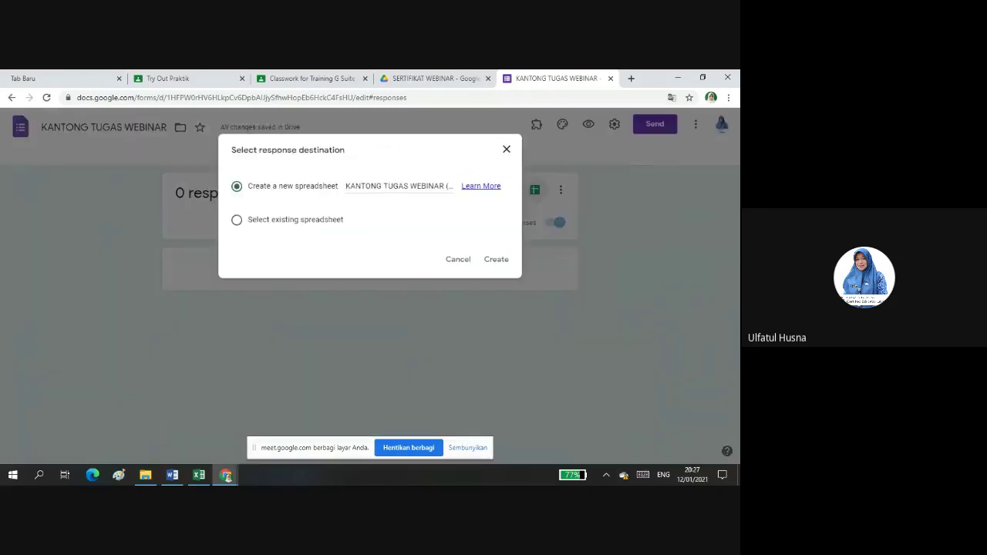
{"action": "key", "text": "Return"}
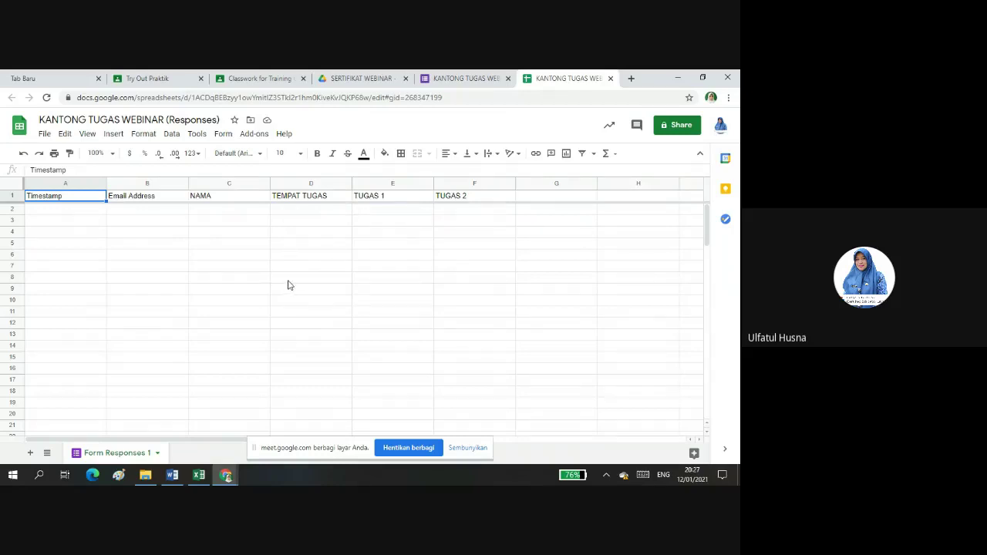
Look through the available Sheets add-ons in the Google Workspace Marketplace, view the Classroom Manager details, and close the marketplace.
{"action": "left_click", "coordinate": [254, 134]}
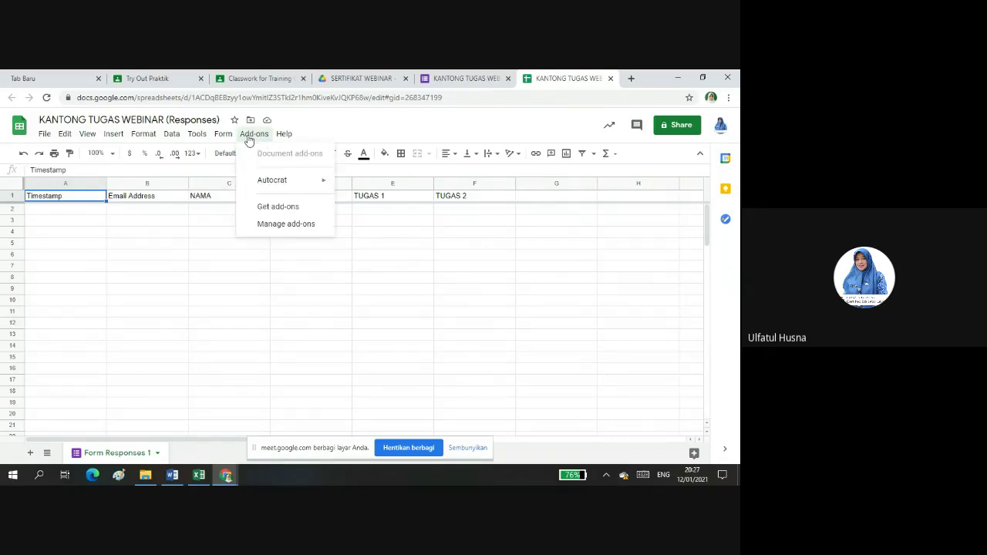
{"action": "mouse_move", "coordinate": [277, 182]}
{"action": "left_click", "coordinate": [246, 303]}
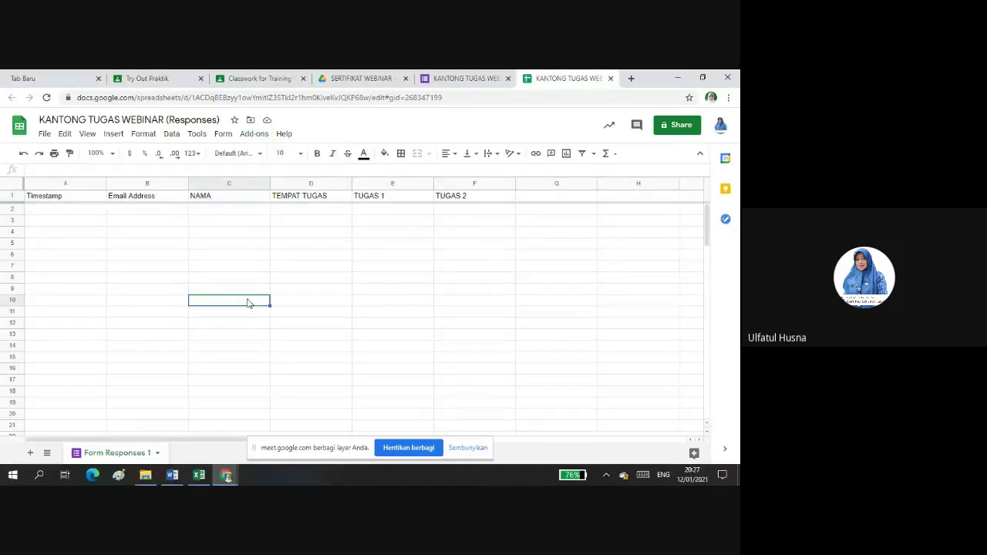
{"action": "left_click", "coordinate": [252, 136]}
{"action": "mouse_move", "coordinate": [269, 186]}
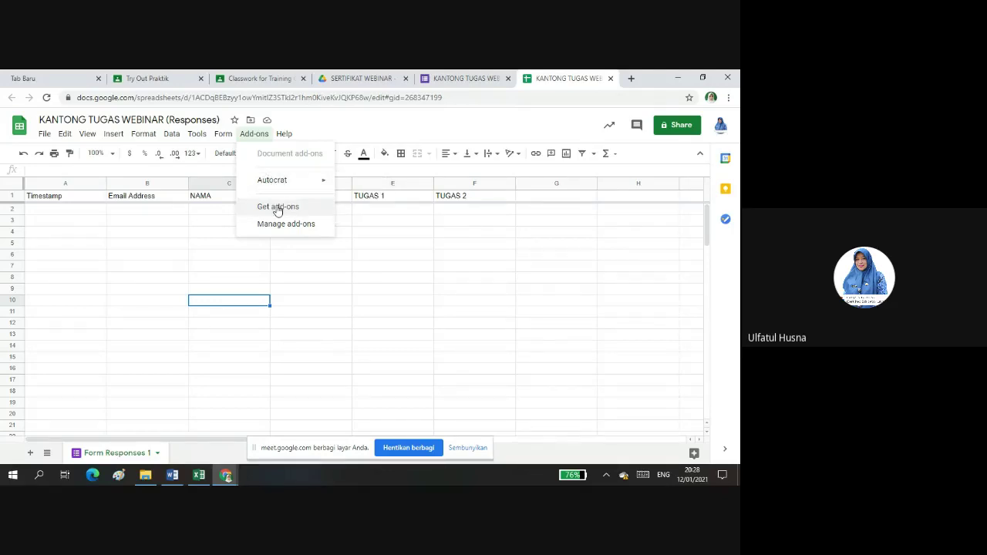
{"action": "left_click", "coordinate": [278, 207]}
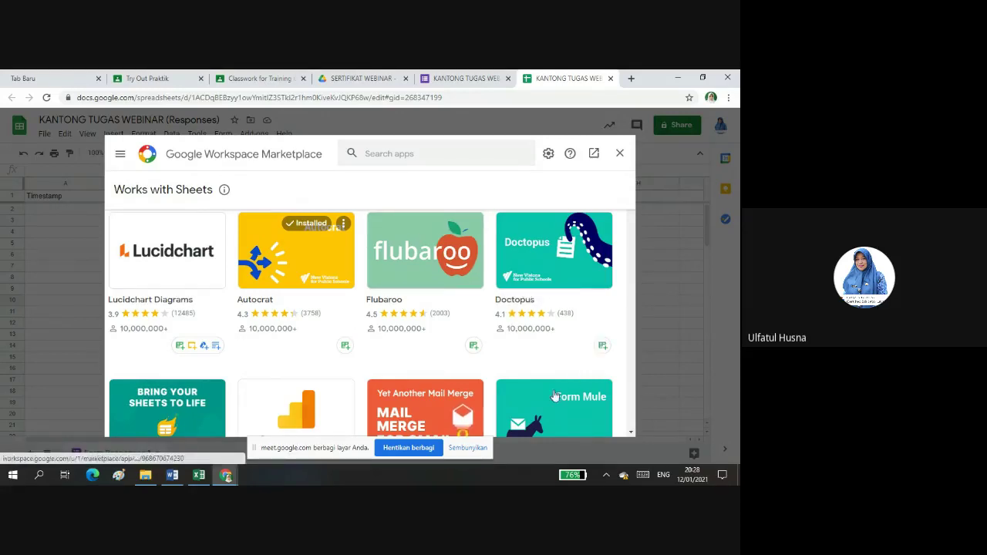
{"action": "scroll", "coordinate": [360, 324], "scroll_direction": "down", "scroll_amount": 4}
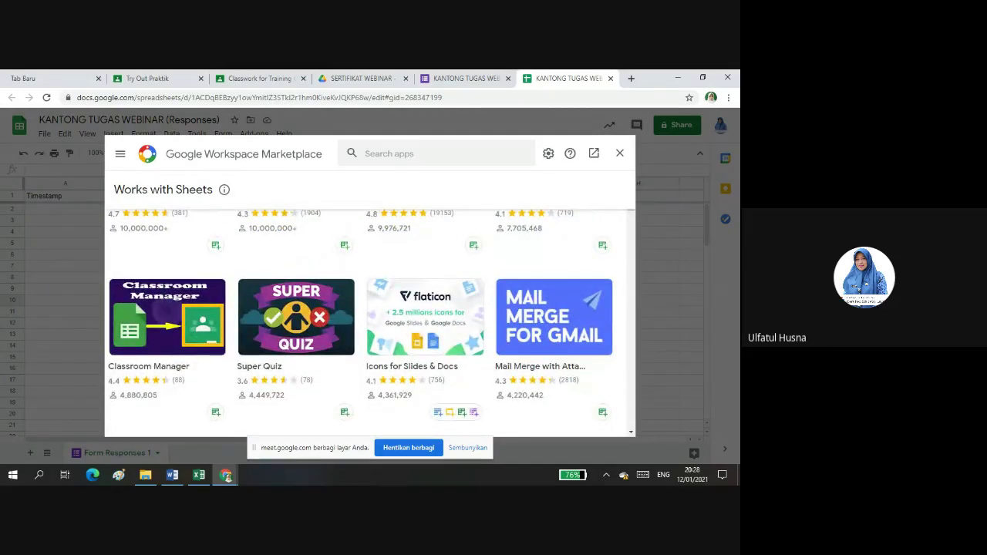
{"action": "left_click", "coordinate": [166, 310]}
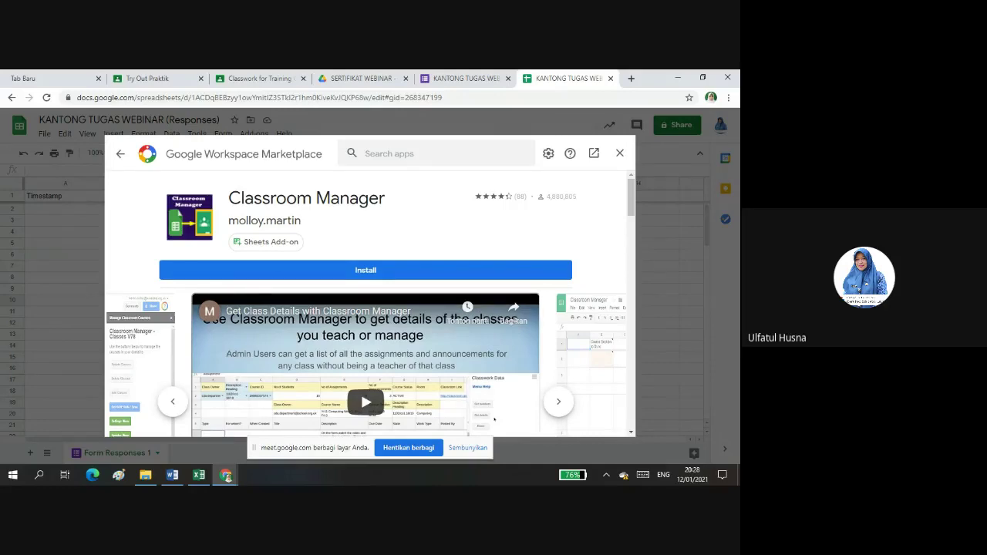
{"action": "left_click", "coordinate": [619, 153]}
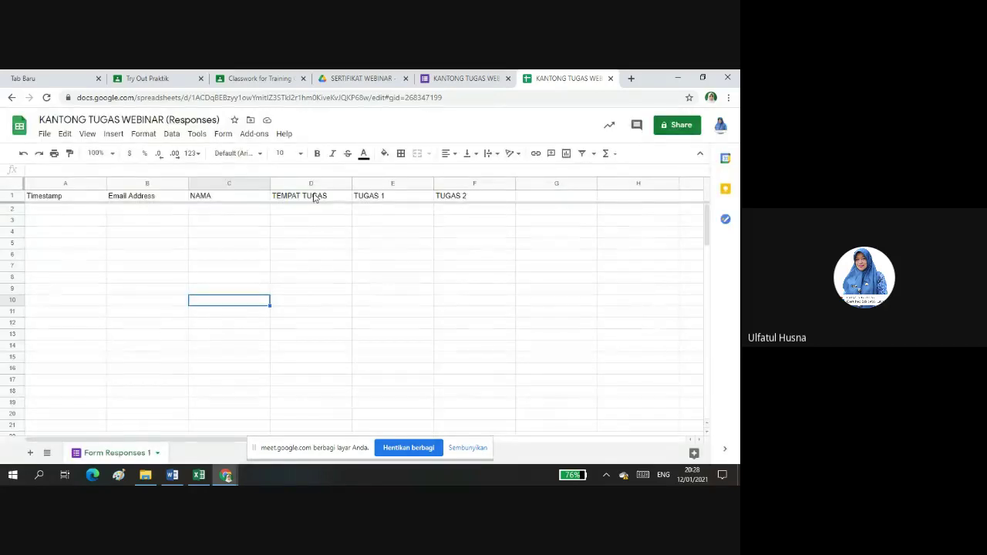
Launch the Autocrat add-on on the response spreadsheet and start a new merge job.
{"action": "left_click", "coordinate": [255, 135]}
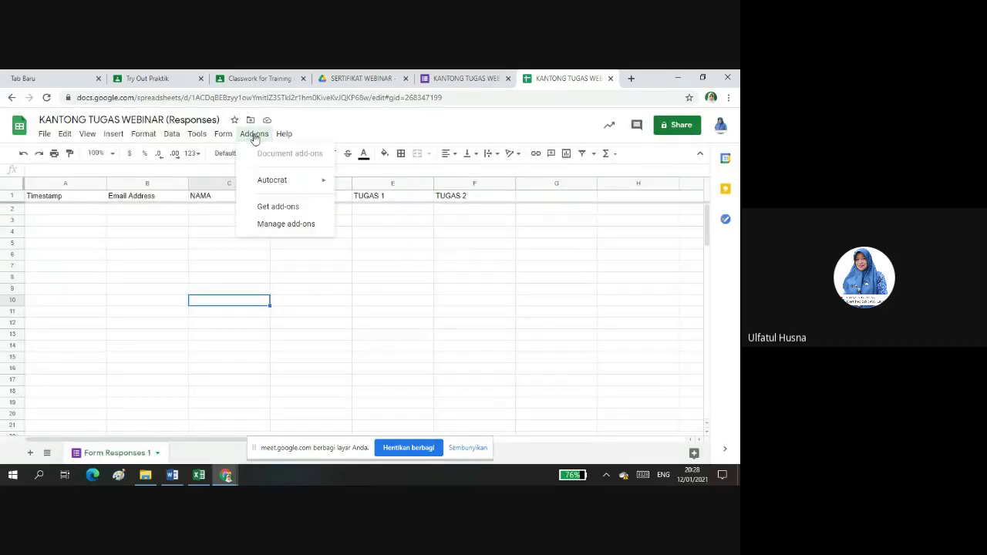
{"action": "mouse_move", "coordinate": [282, 188]}
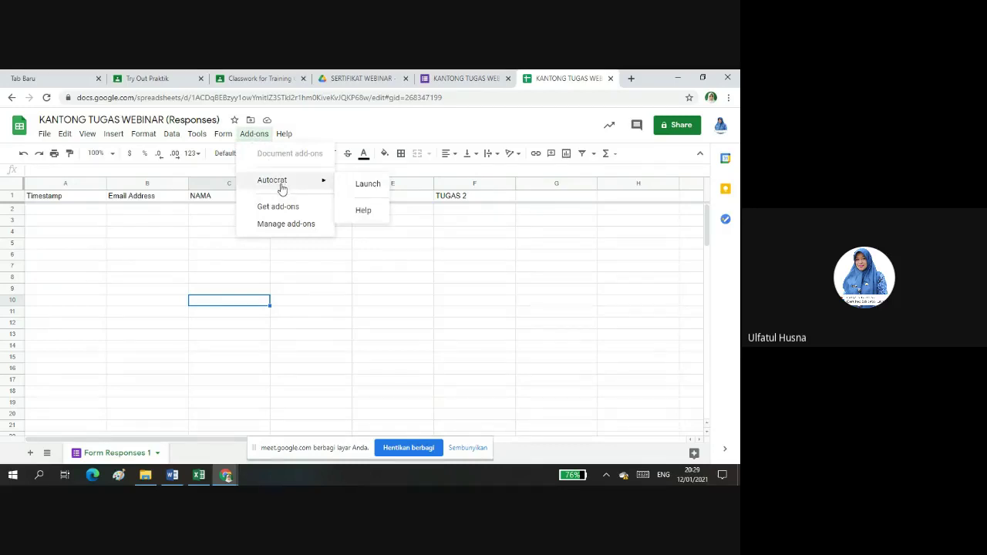
{"action": "left_click", "coordinate": [370, 185]}
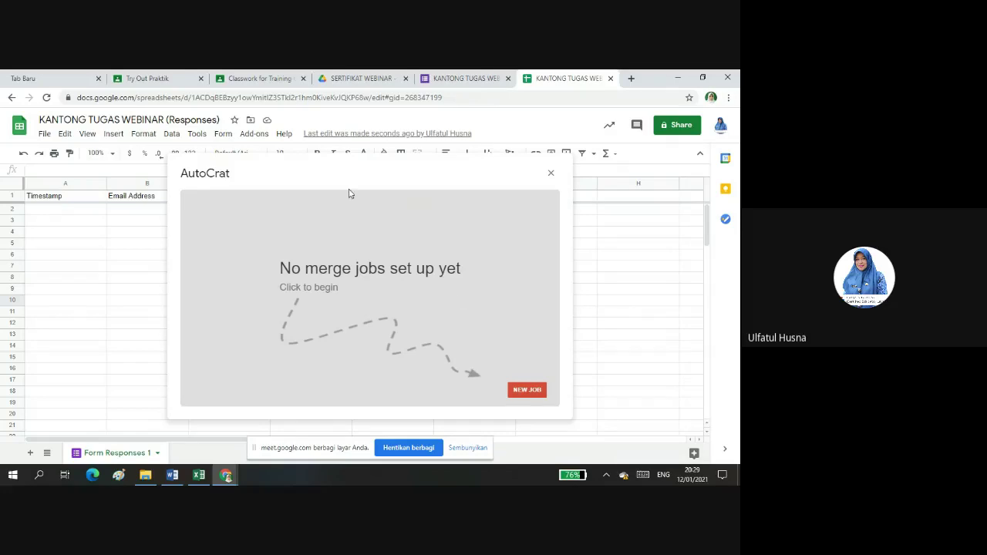
{"action": "left_click", "coordinate": [527, 391]}
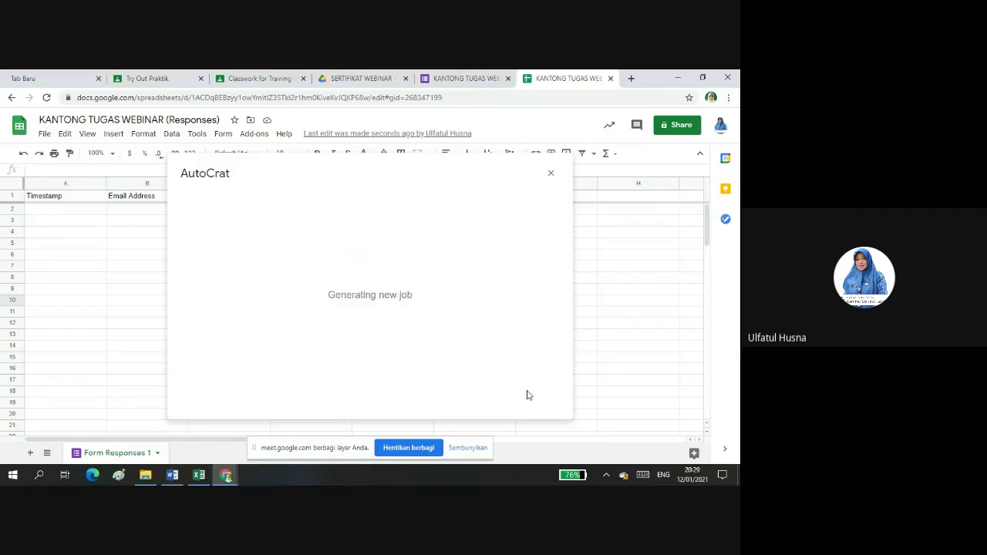